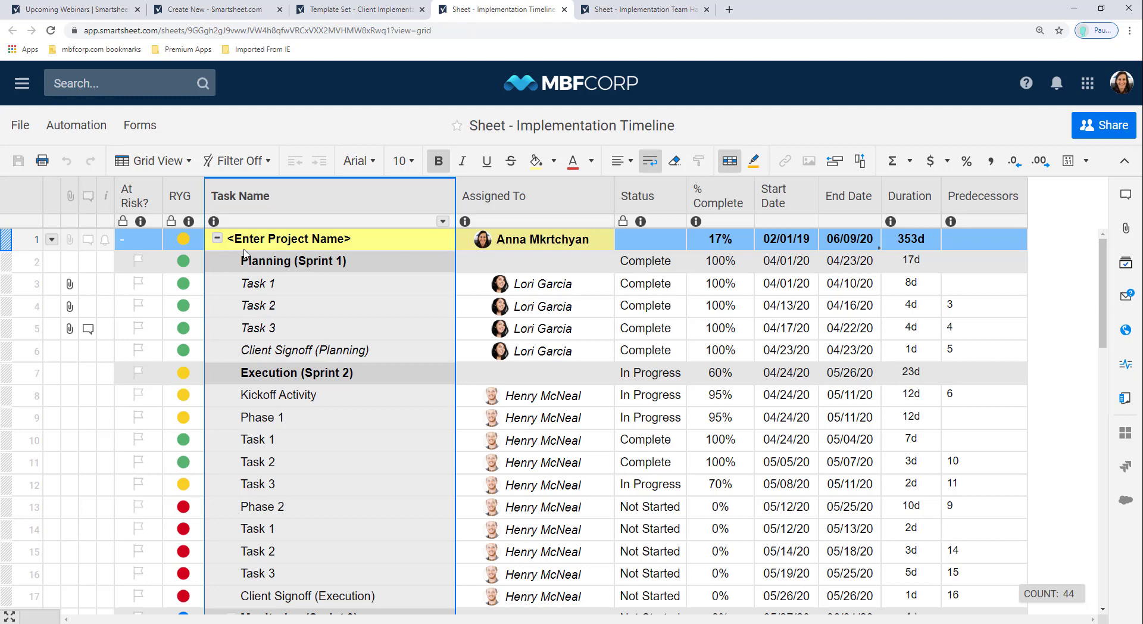
# Step: Indent the four planning tasks under Planning (Sprint 1) and collapse that group
pyautogui.click(28, 282)
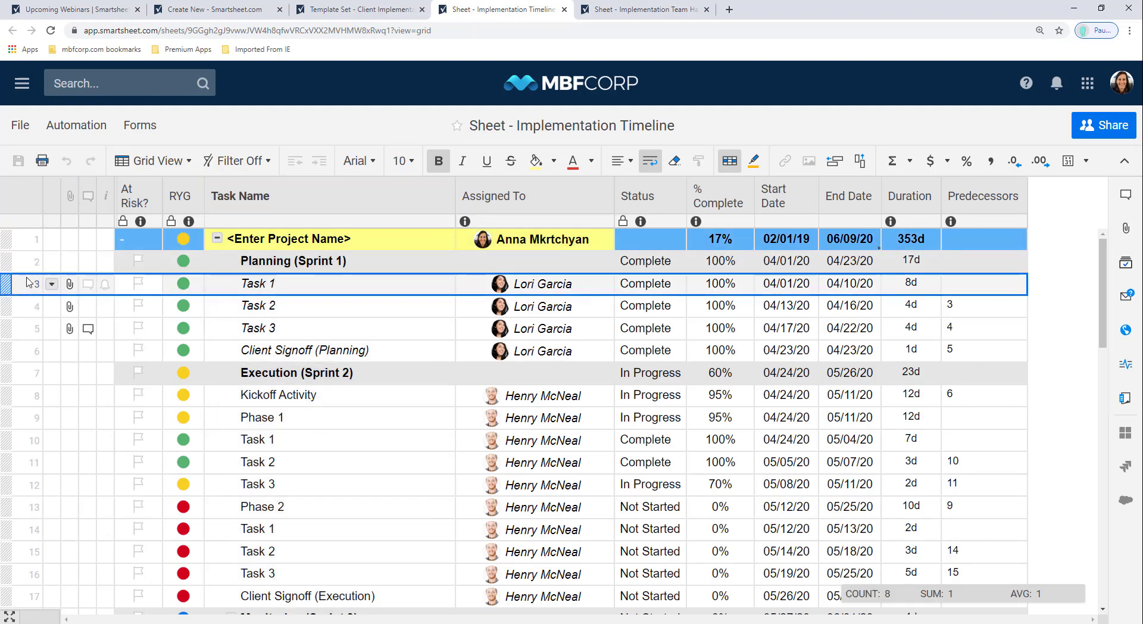
pyautogui.keyDown('shift'); pyautogui.click(25, 351); pyautogui.keyUp('shift')
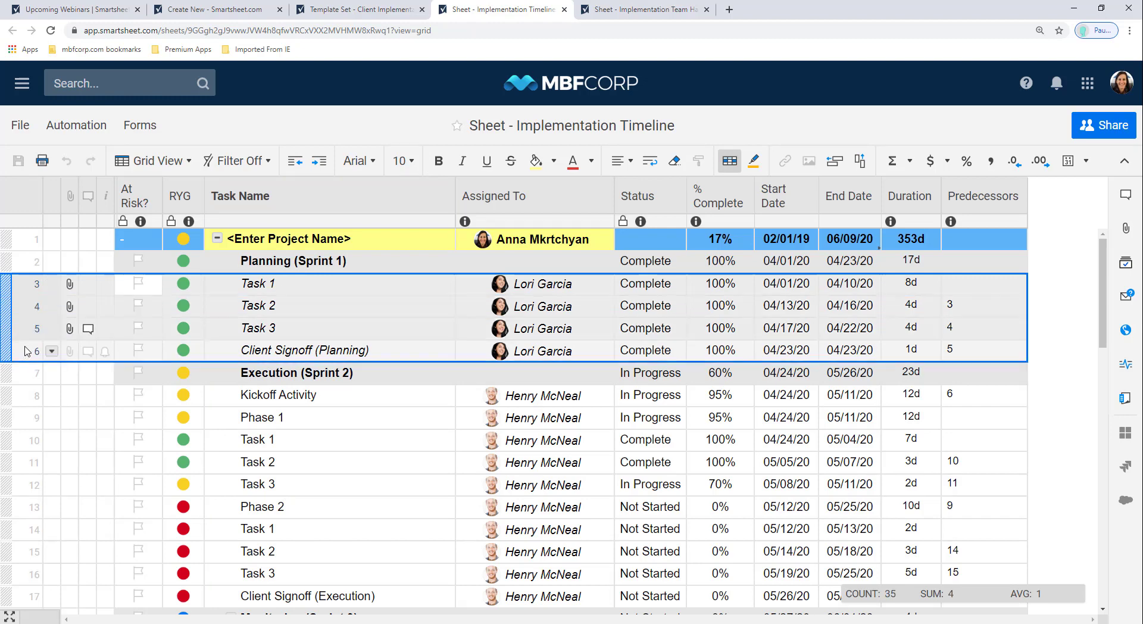
pyautogui.click(314, 168)
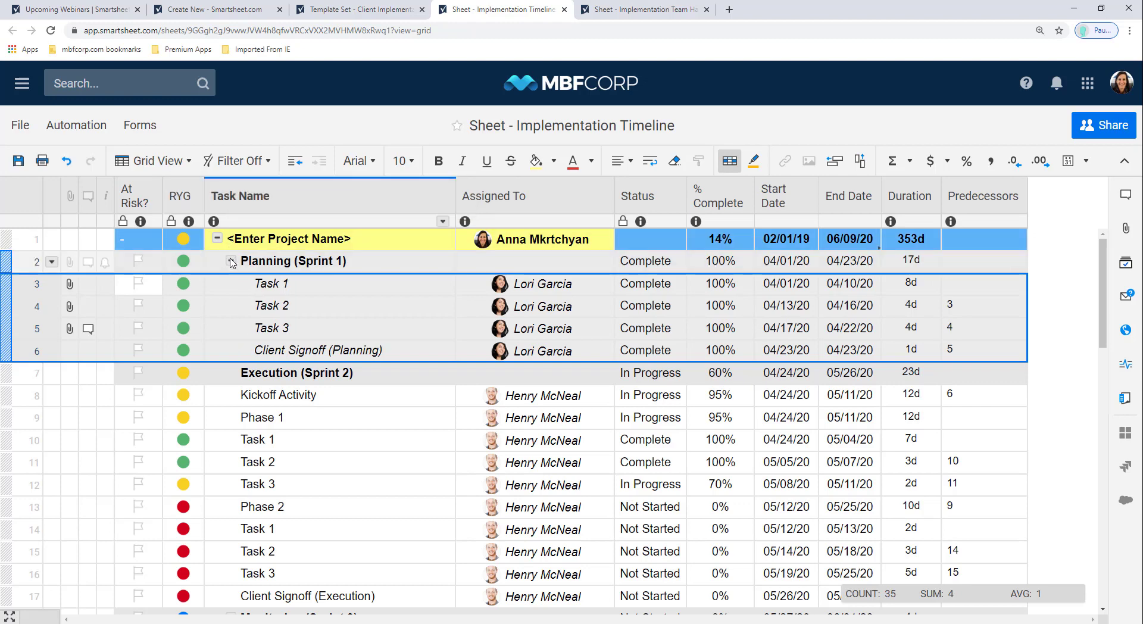
pyautogui.click(231, 262)
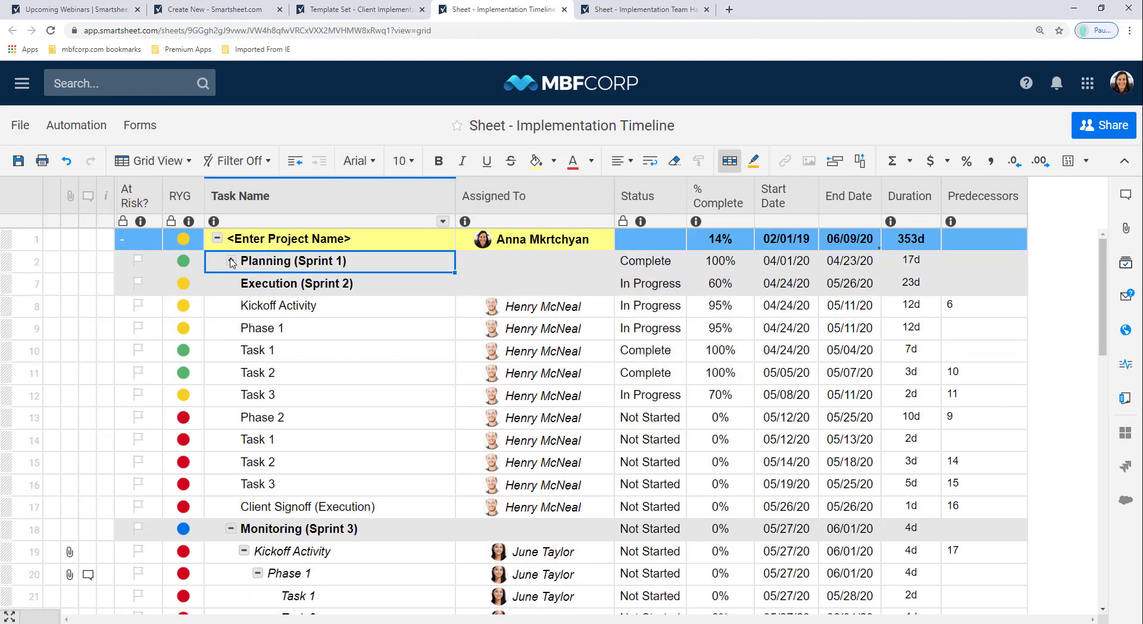
# Step: Indent Kickoff Activity through Client Signoff (Execution) under Execution (Sprint 2), then re-expand Planning (Sprint 1)
pyautogui.click(35, 307)
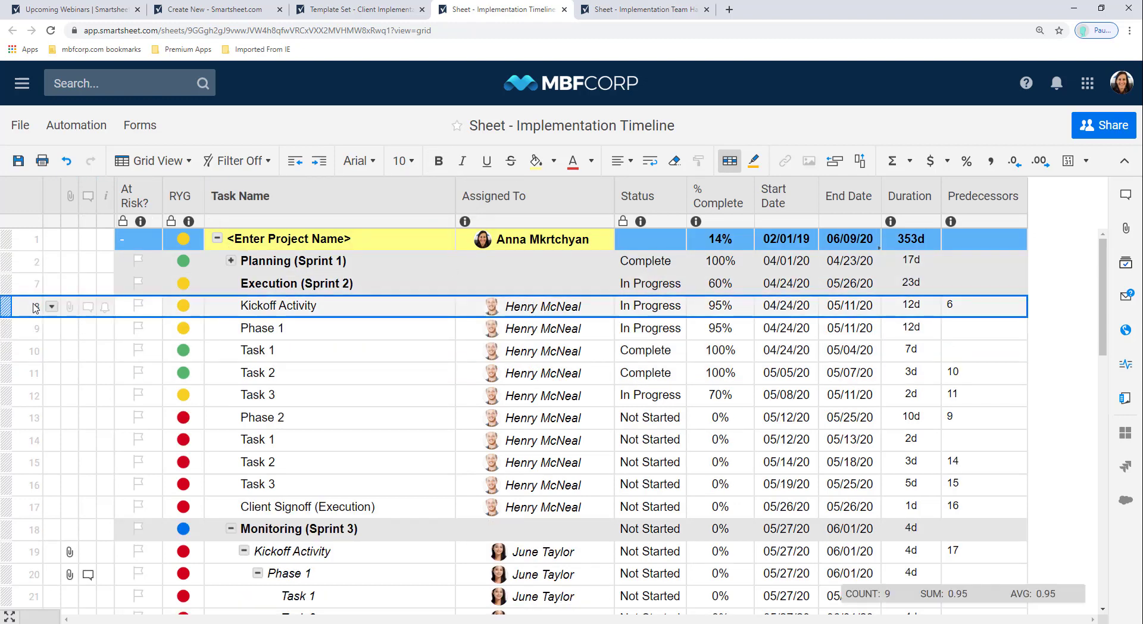
pyautogui.keyDown('shift'); pyautogui.click(31, 504); pyautogui.keyUp('shift')
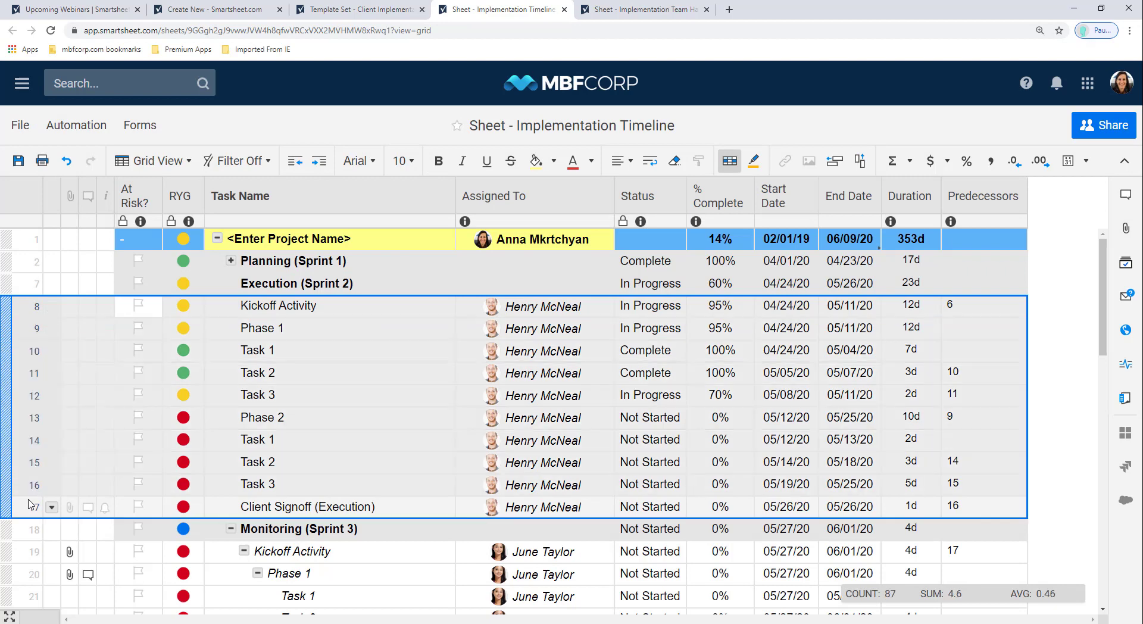
pyautogui.click(321, 162)
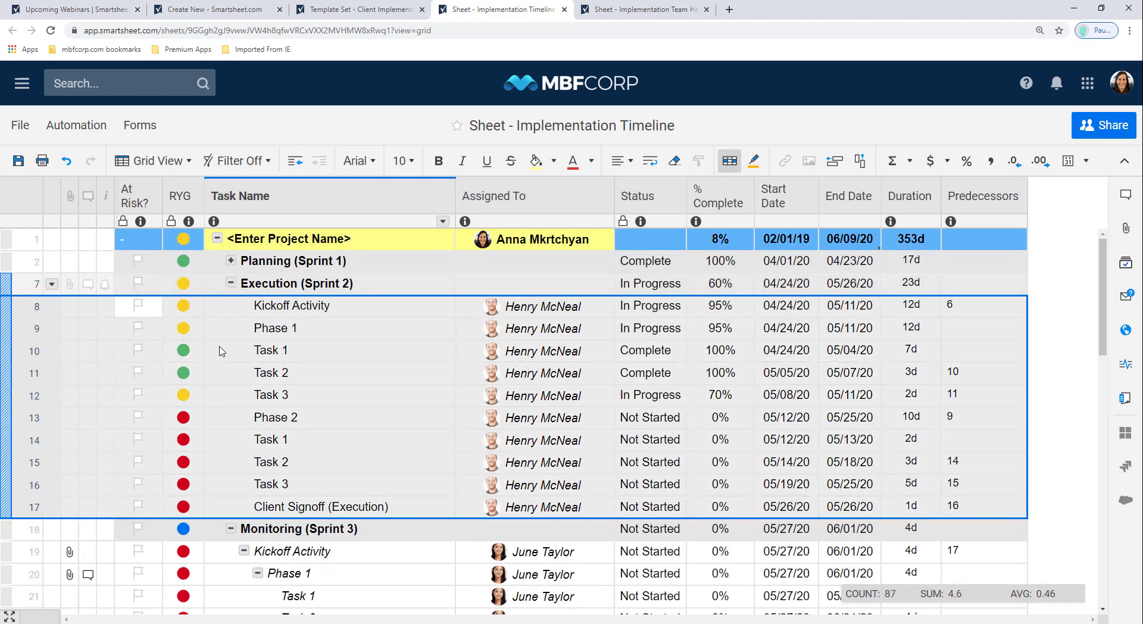
pyautogui.click(231, 262)
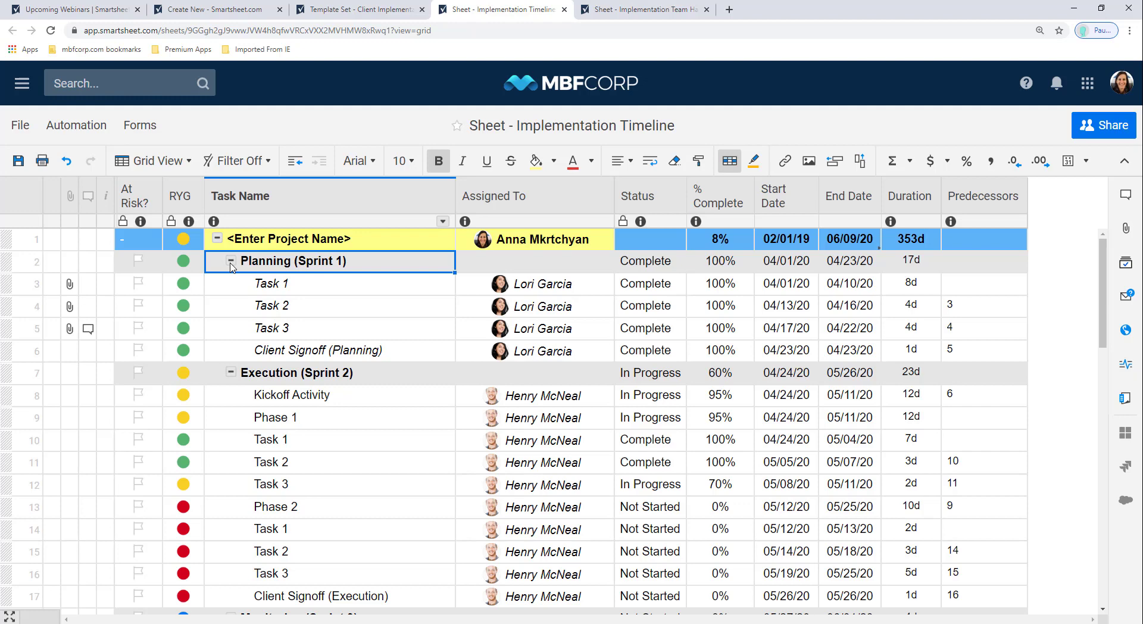
pyautogui.click(35, 262)
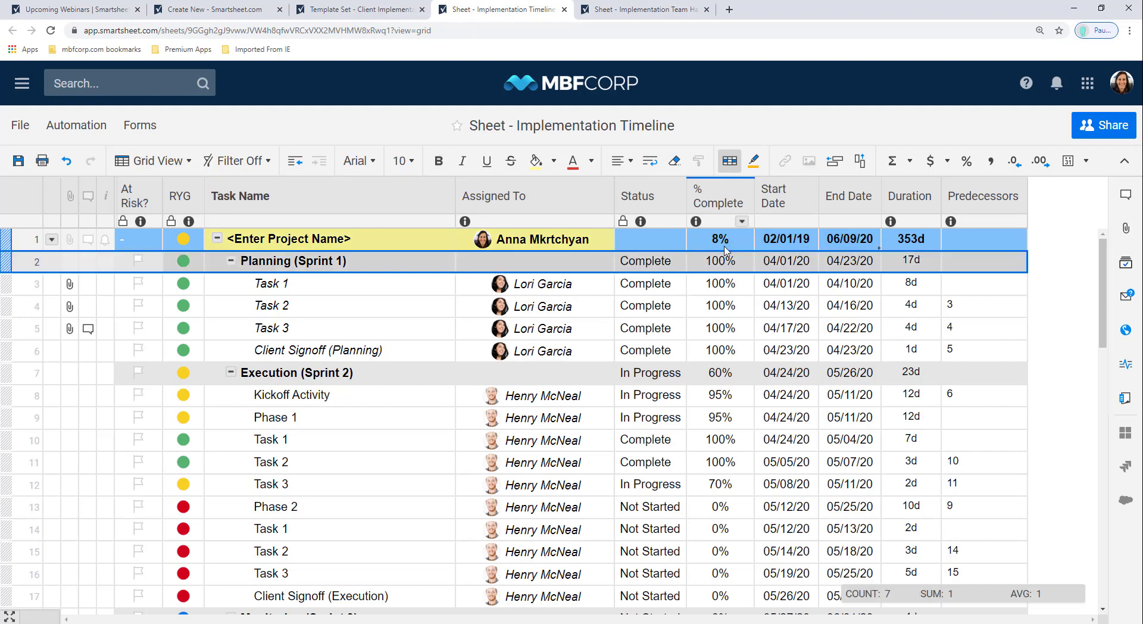
pyautogui.click(576, 218)
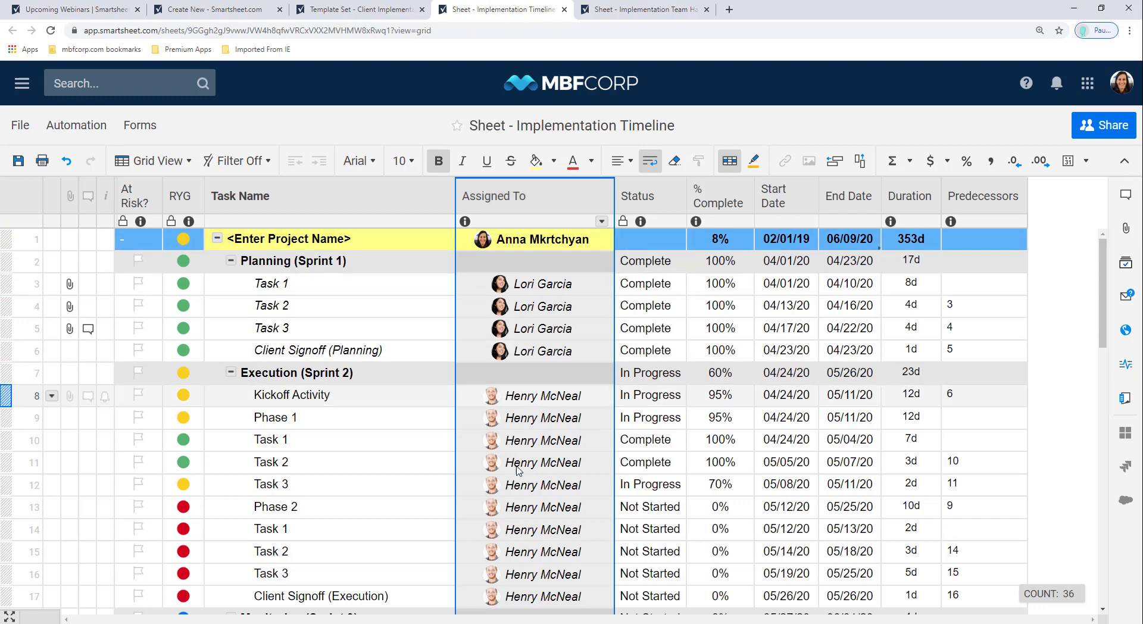
pyautogui.doubleClick(520, 208)
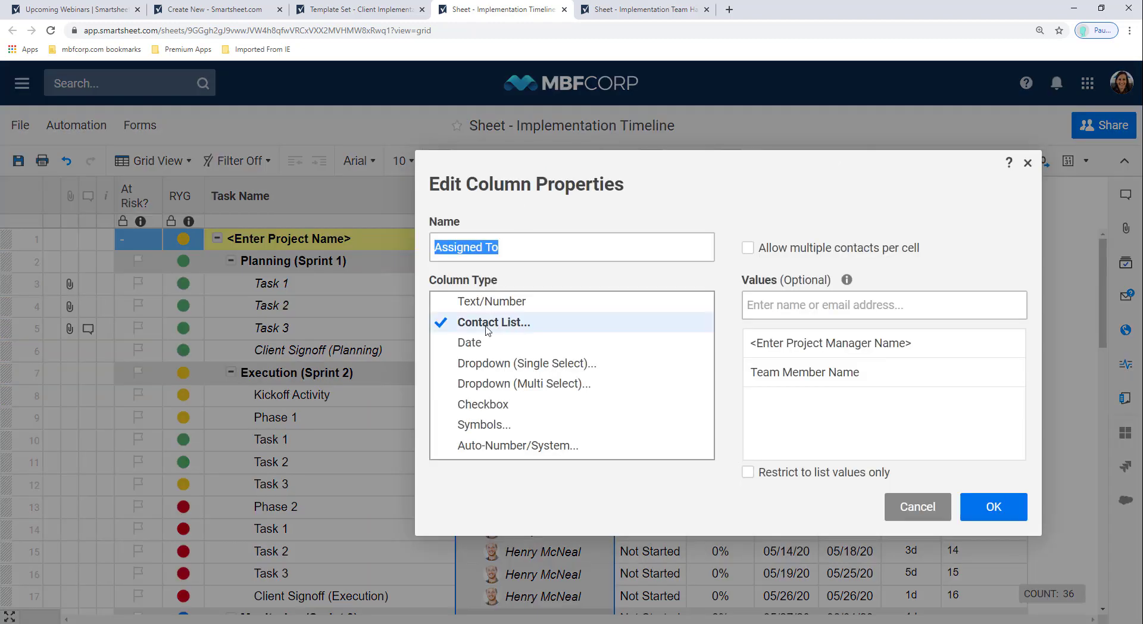
pyautogui.click(981, 515)
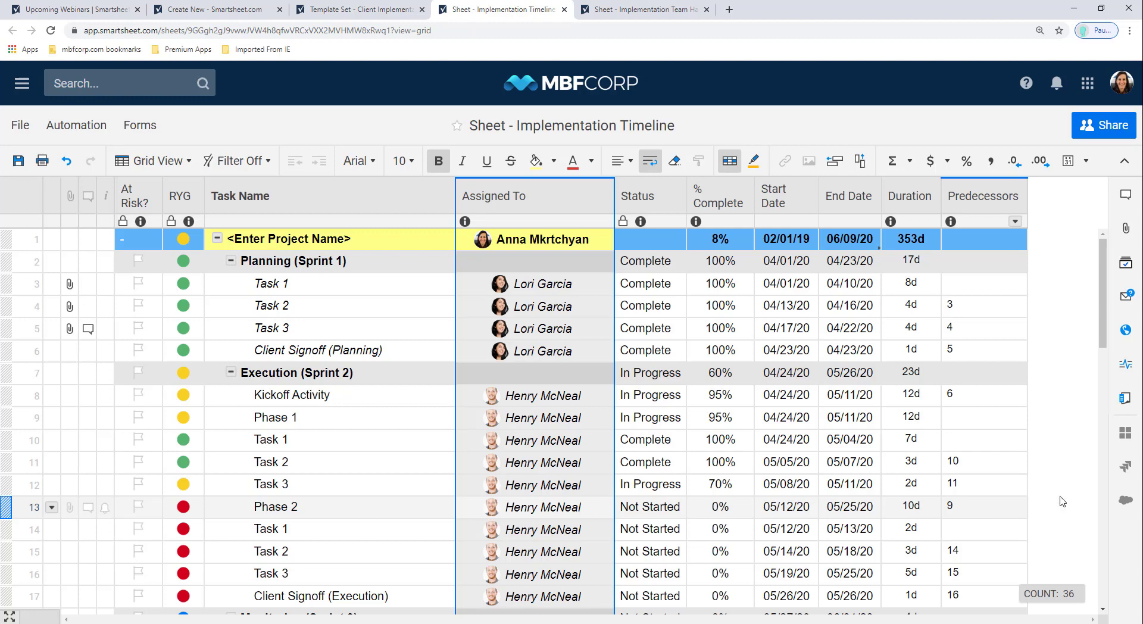
# Step: Select the Start Date and End Date columns, then bring up the sheet views dropdown
pyautogui.click(798, 201)
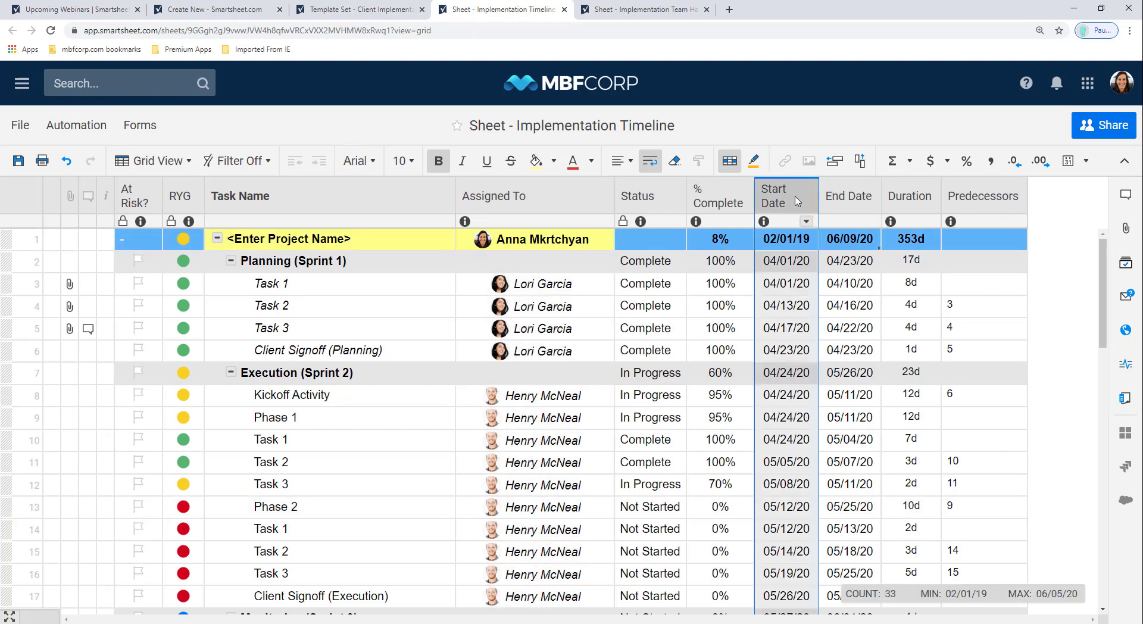
pyautogui.click(838, 212)
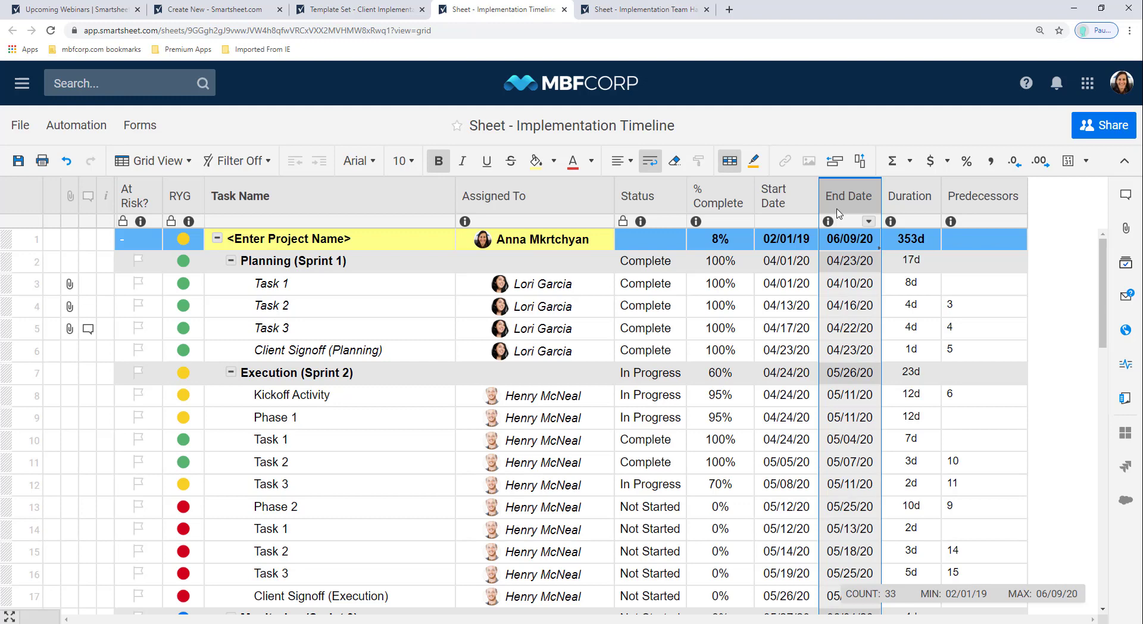
pyautogui.rightClick(839, 213)
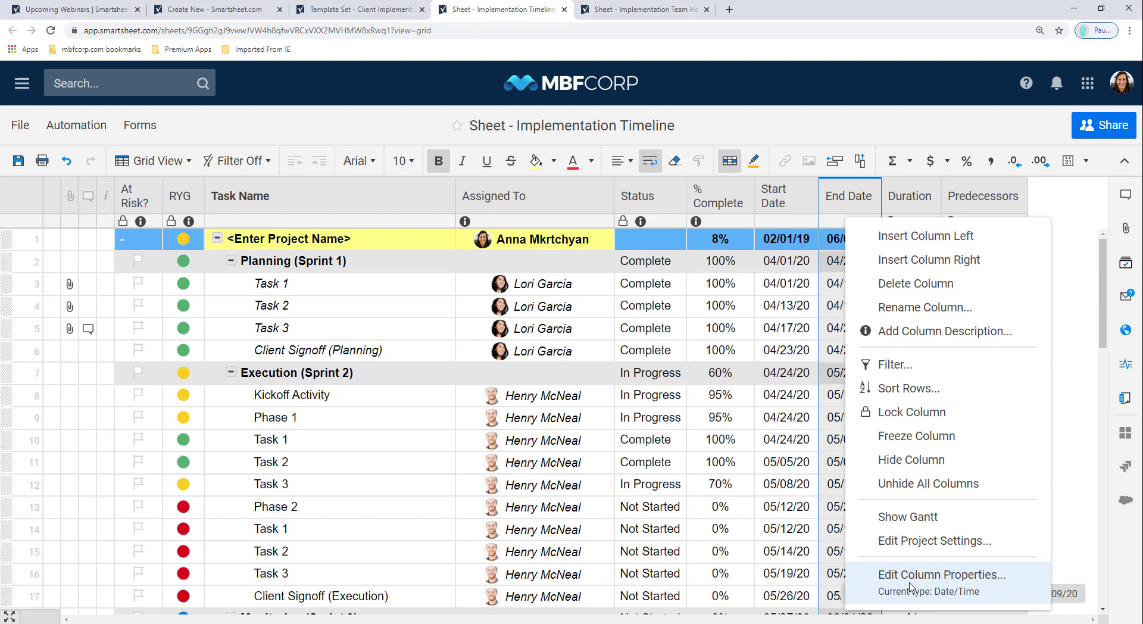
pyautogui.click(836, 208)
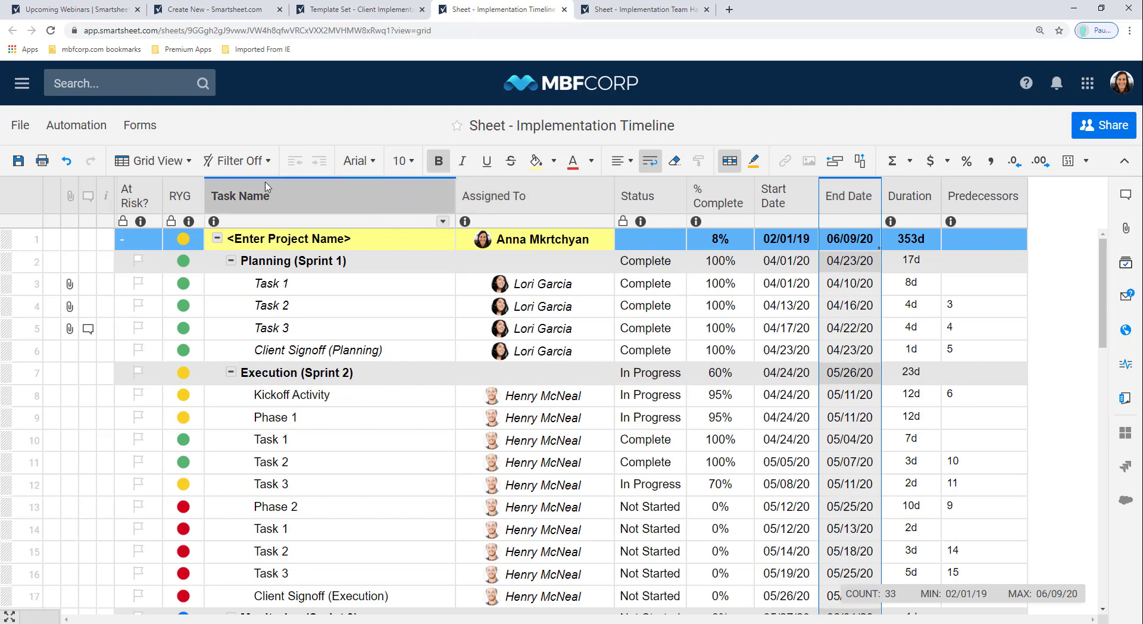
pyautogui.click(146, 167)
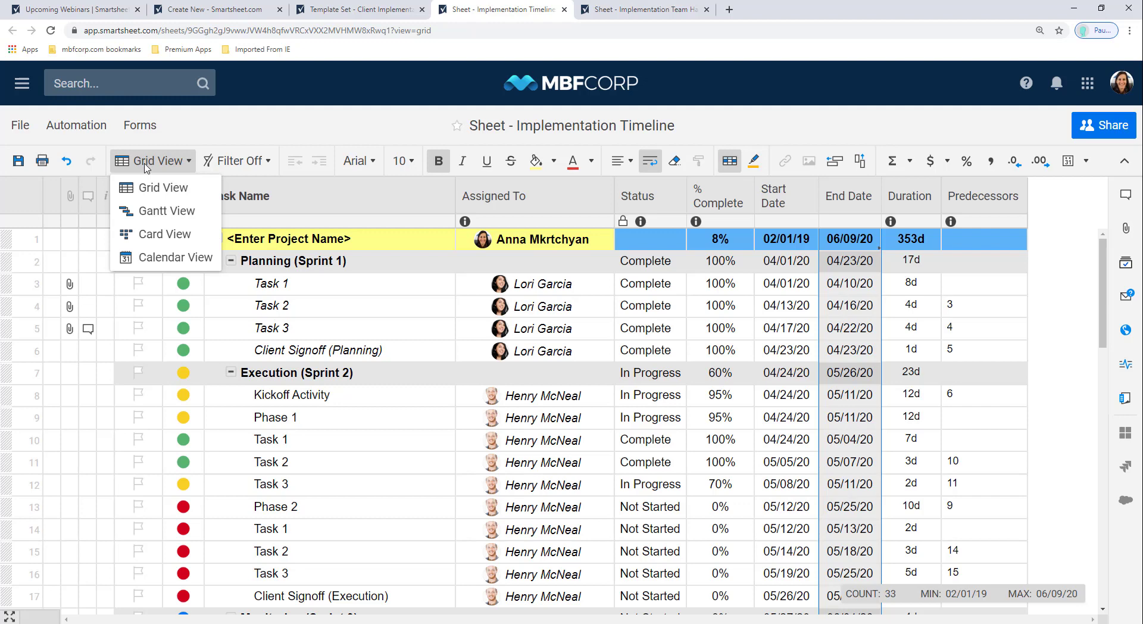
# Step: Review the Implementation Timeline in Gantt view
pyautogui.click(154, 213)
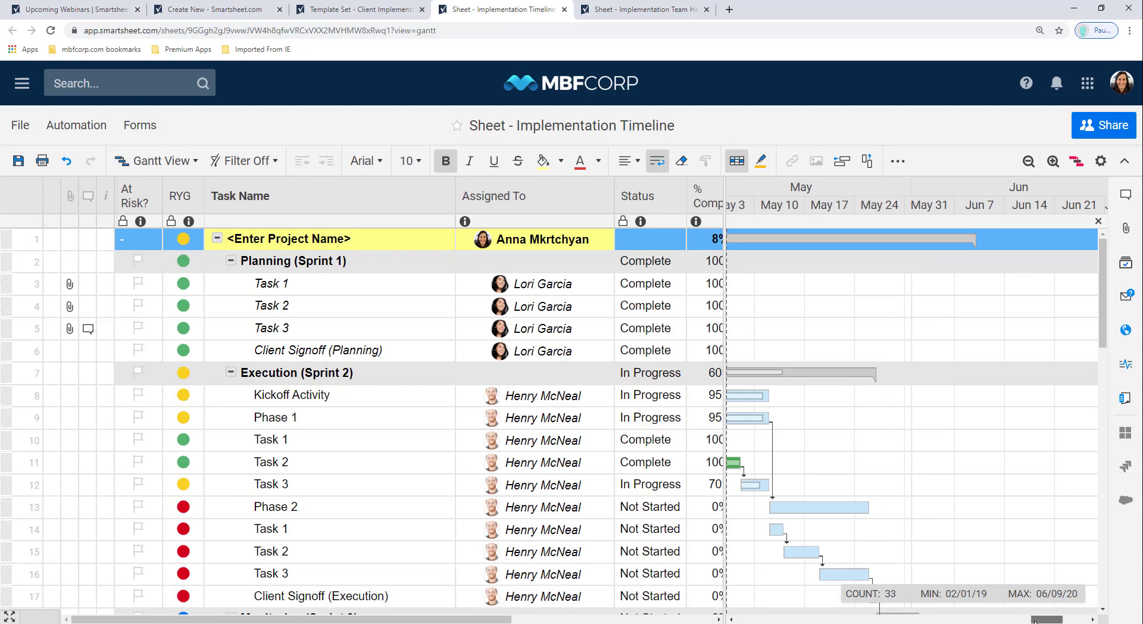
pyautogui.moveTo(1034, 620); pyautogui.dragTo(1015, 620)
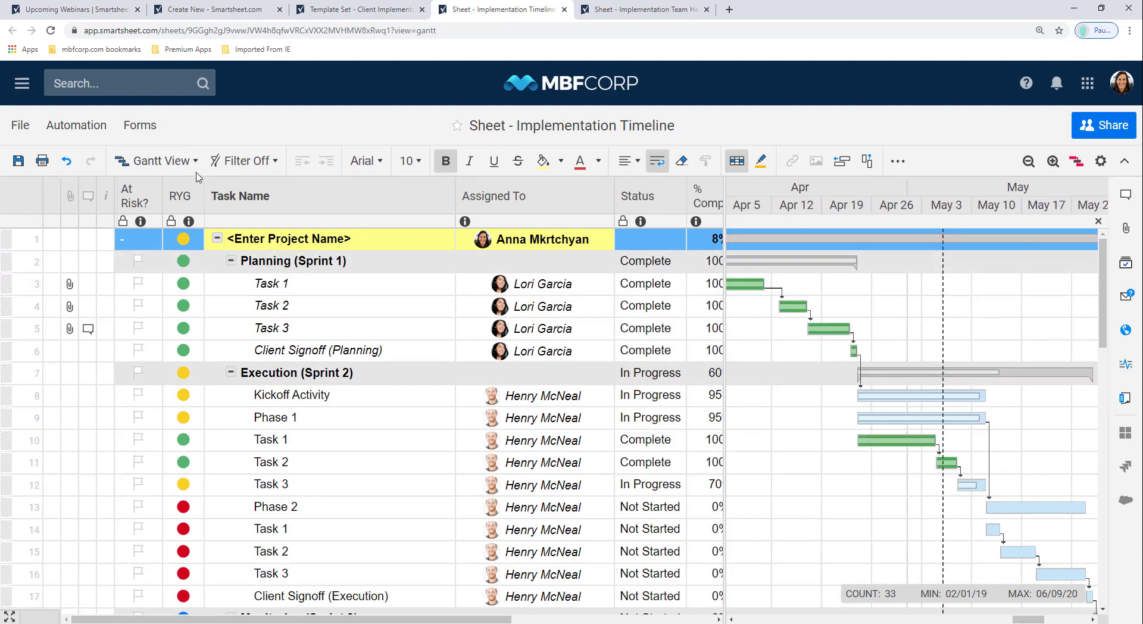
pyautogui.click(156, 161)
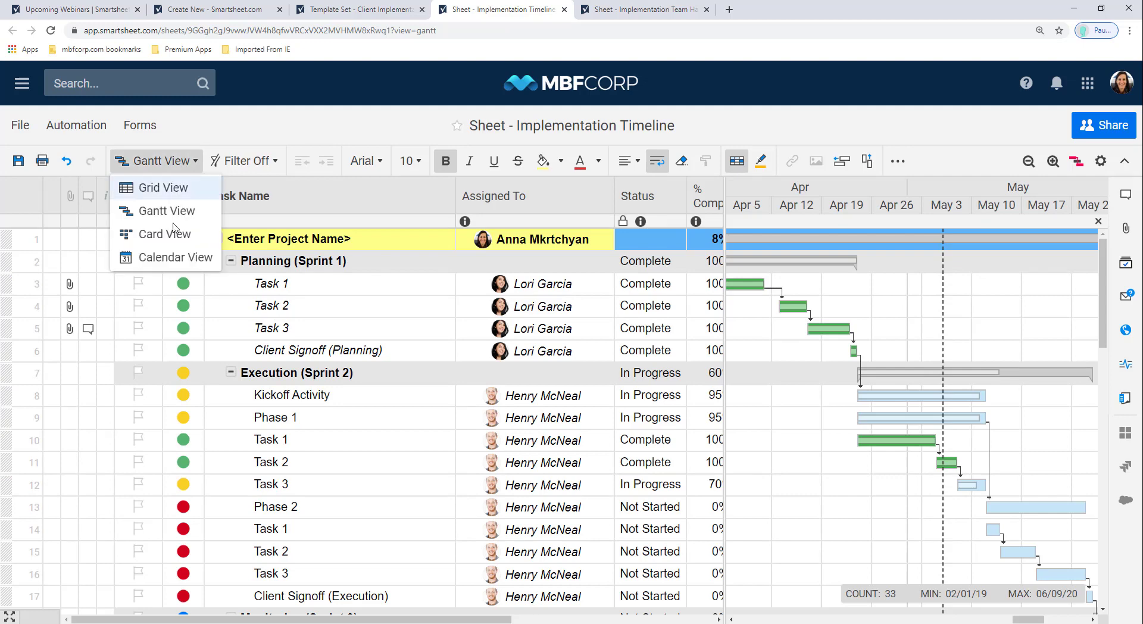
# Step: Show the sheet in Calendar view with Start/End Date ranges, then return to Grid view
pyautogui.click(169, 257)
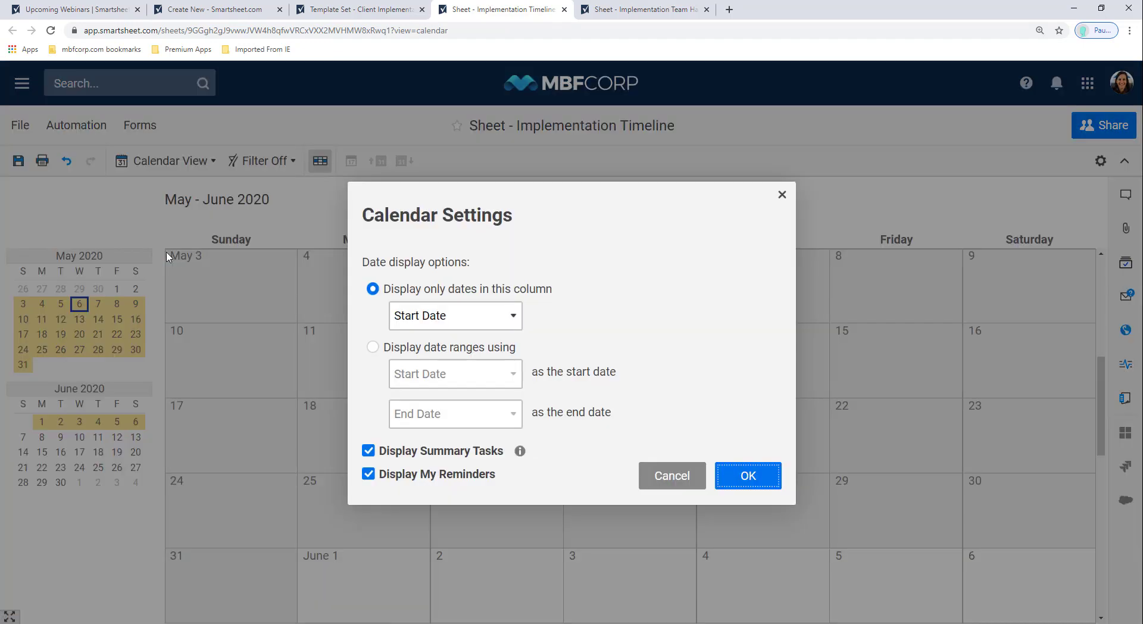
pyautogui.click(476, 349)
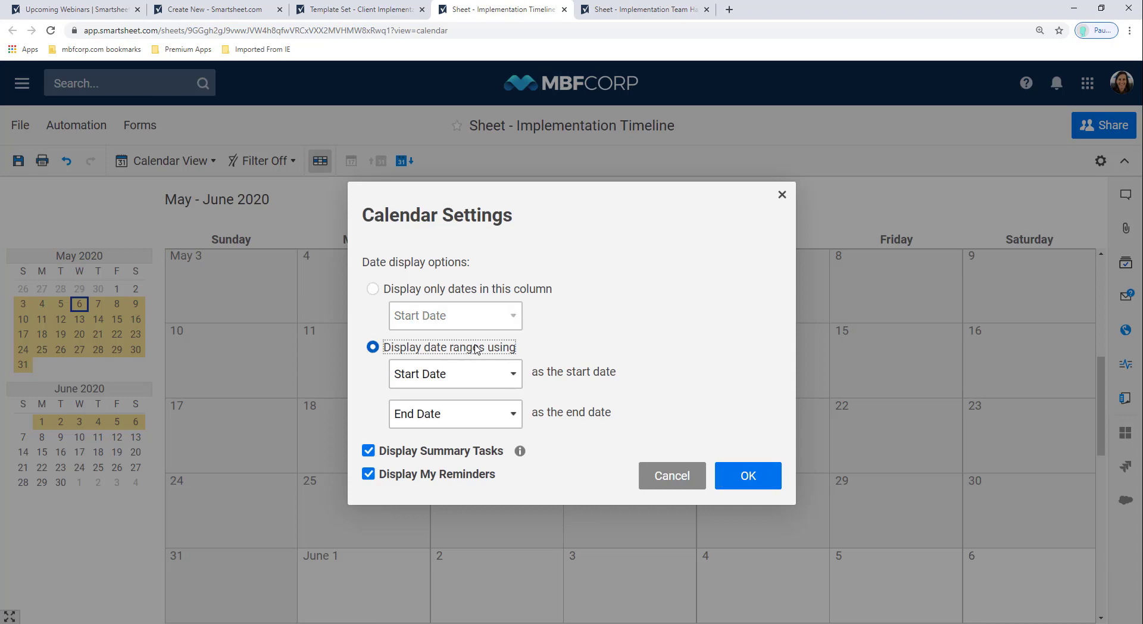
pyautogui.click(731, 472)
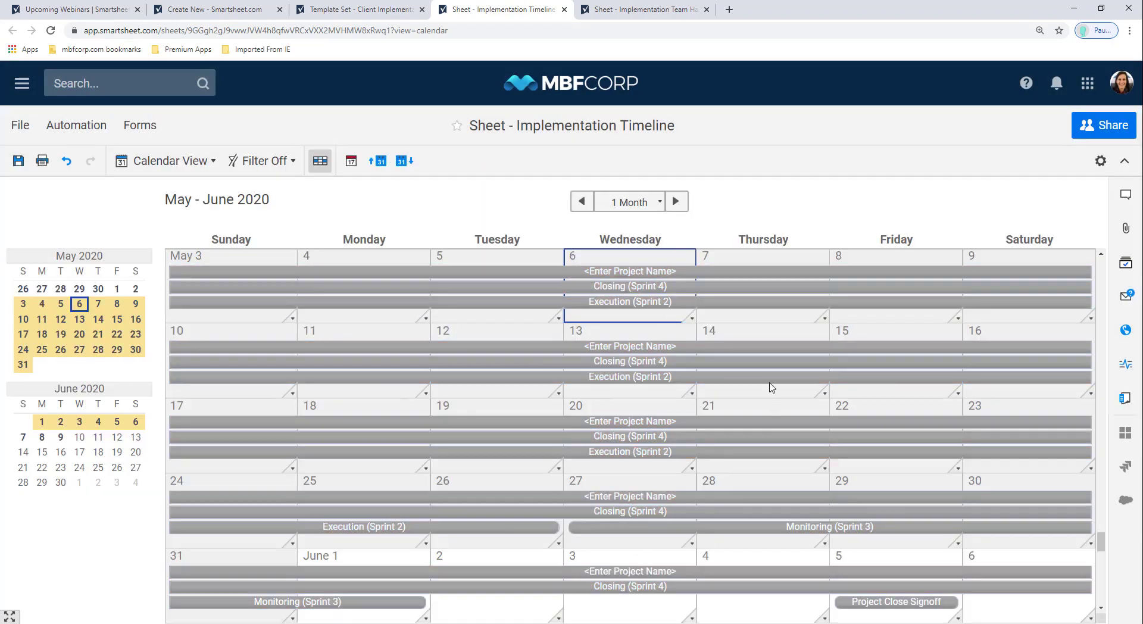
pyautogui.click(659, 203)
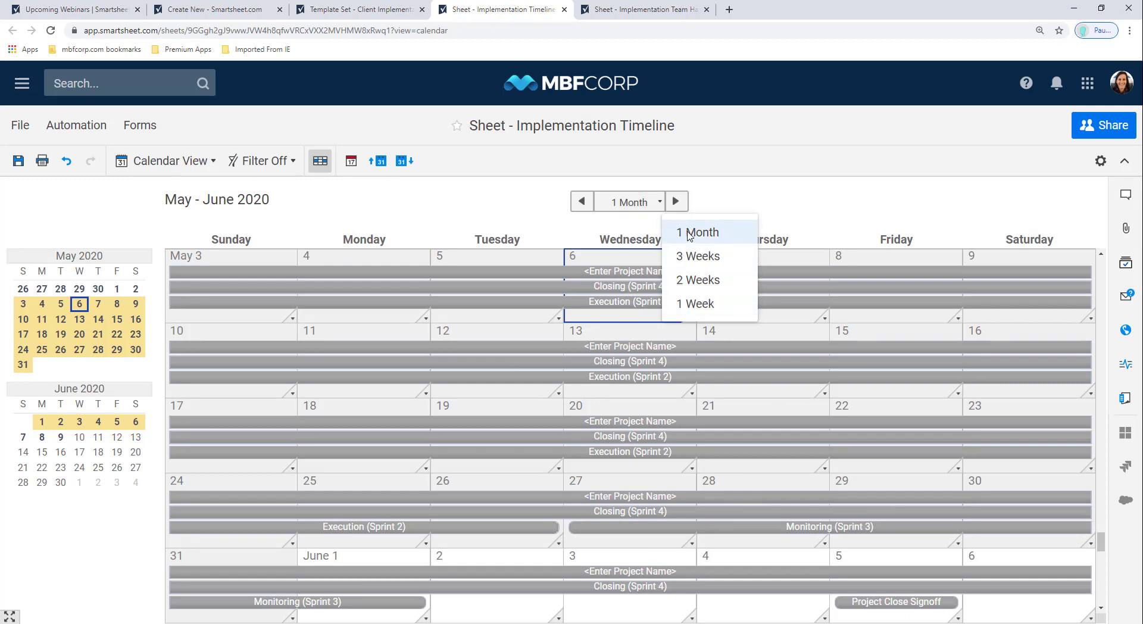
pyautogui.click(319, 160)
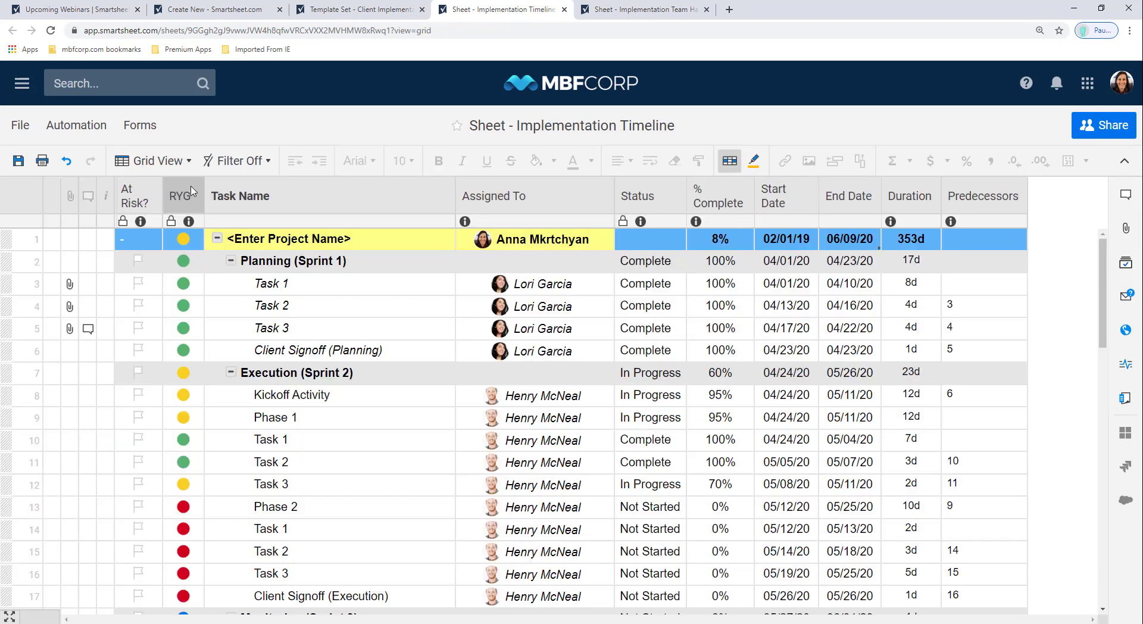
# Step: Insert a column left of RYG, trying Symbols before settling on the Auto-Number/System type
pyautogui.rightClick(192, 191)
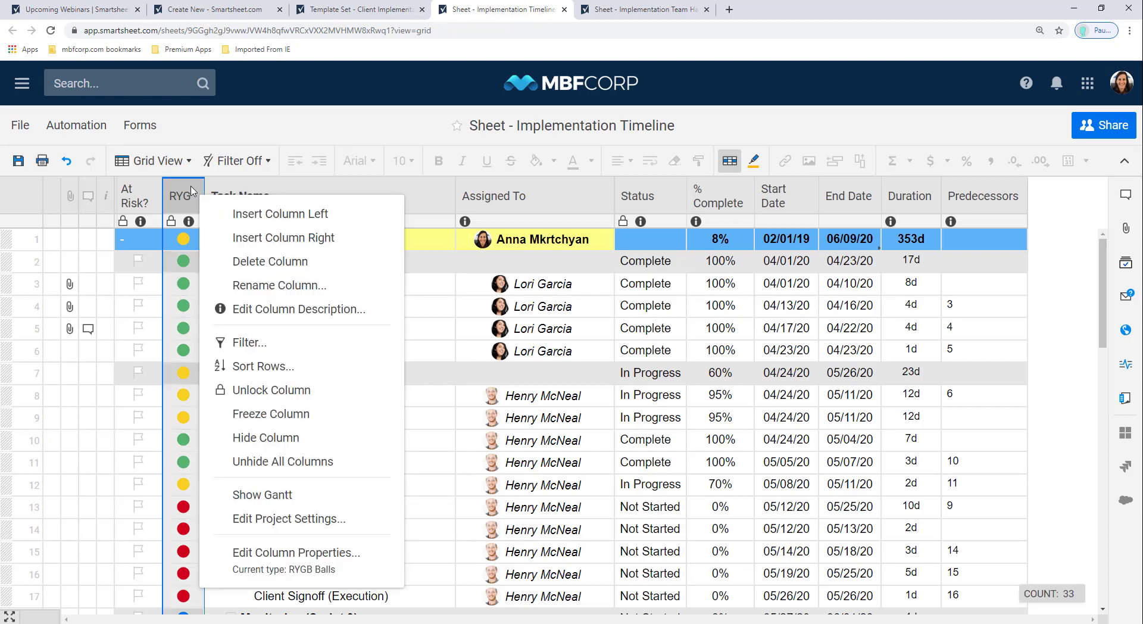
pyautogui.click(221, 215)
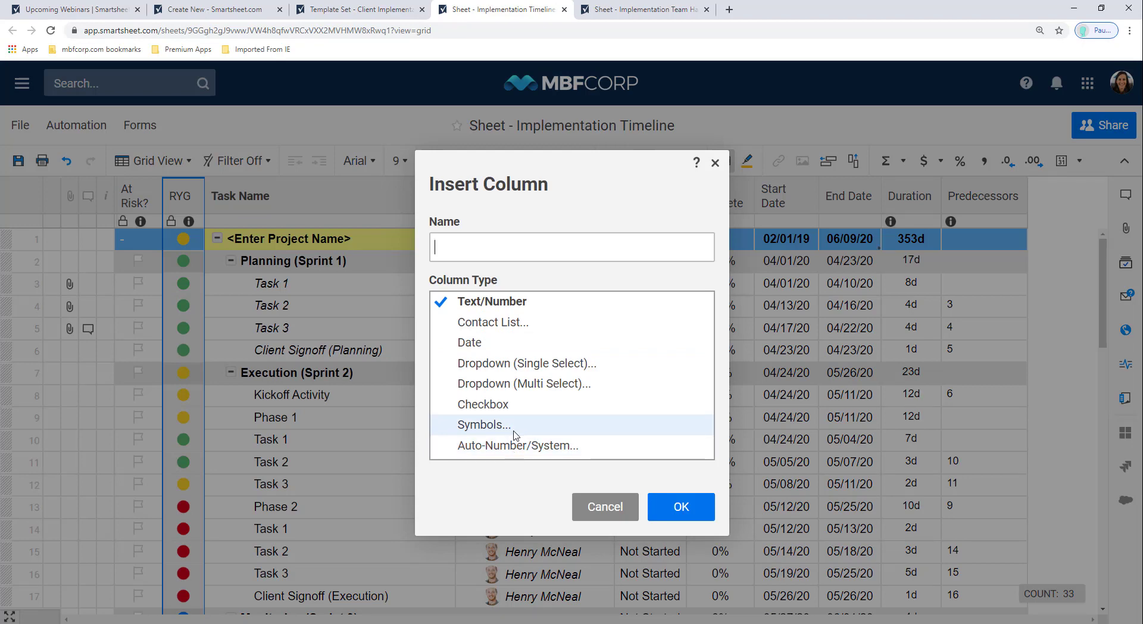
pyautogui.click(515, 427)
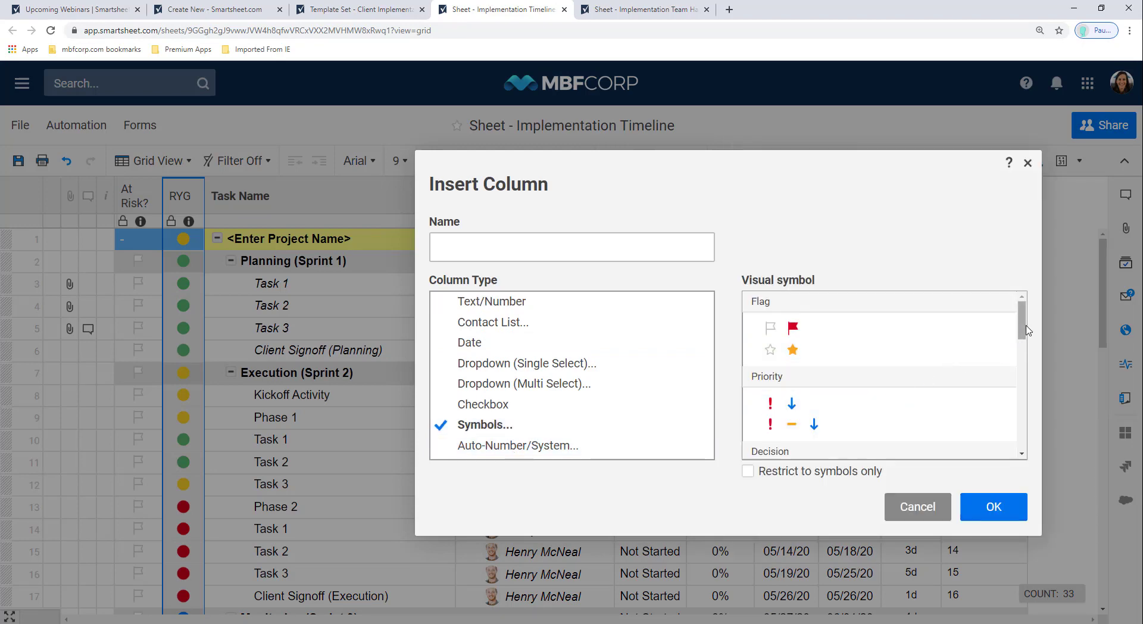
pyautogui.moveTo(1024, 338); pyautogui.dragTo(1024, 393)
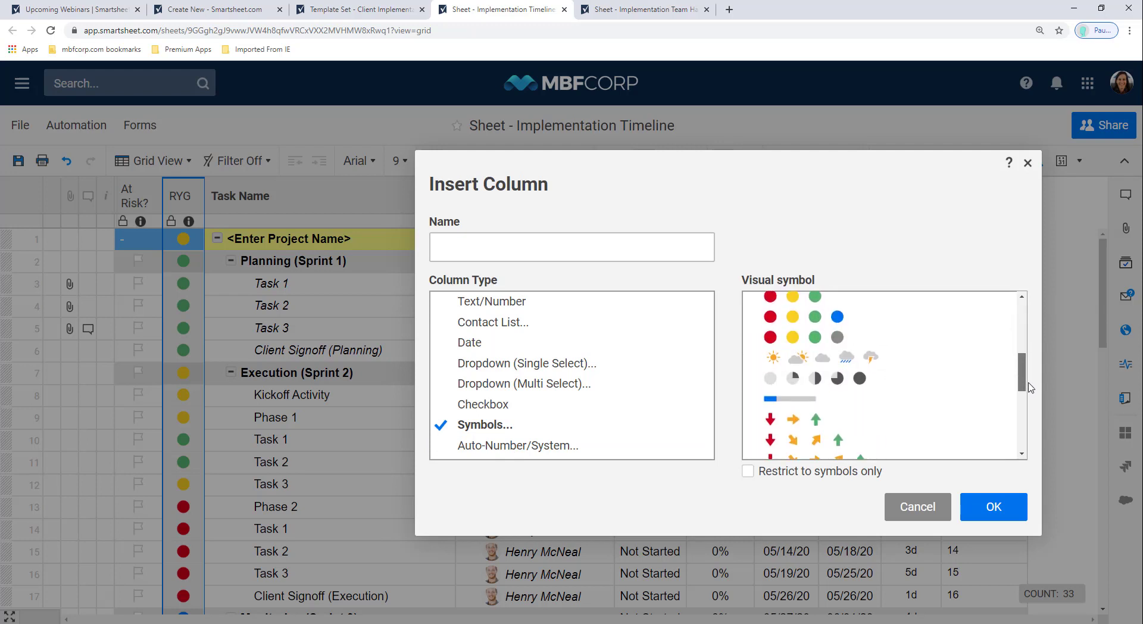
pyautogui.click(611, 454)
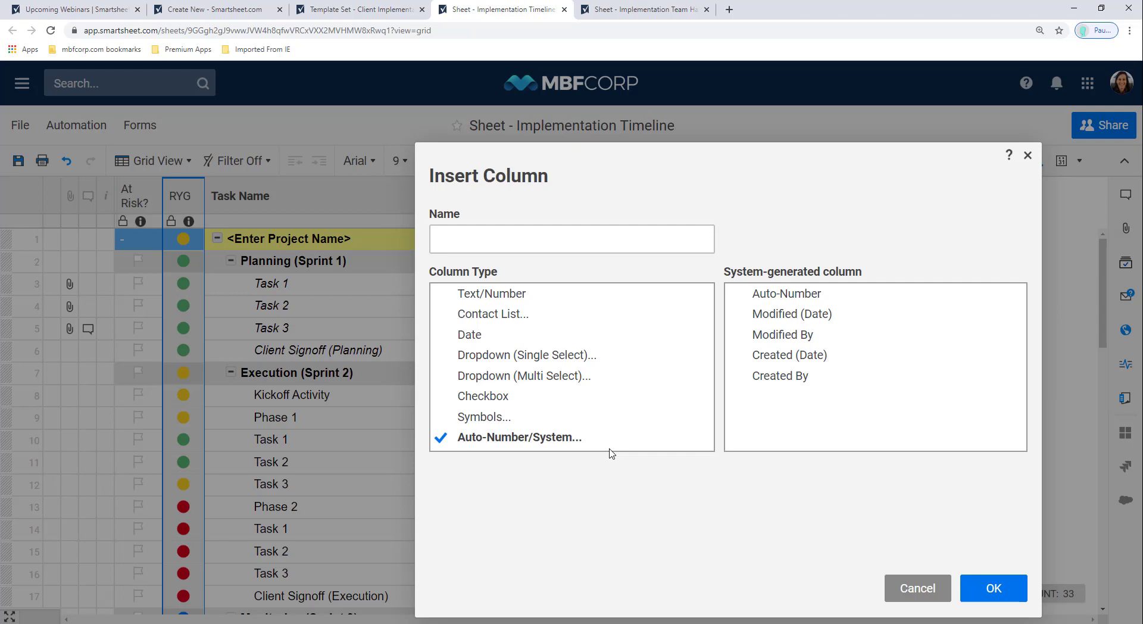
# Step: Choose Created By as the system-generated column type and confirm the new column
pyautogui.click(781, 301)
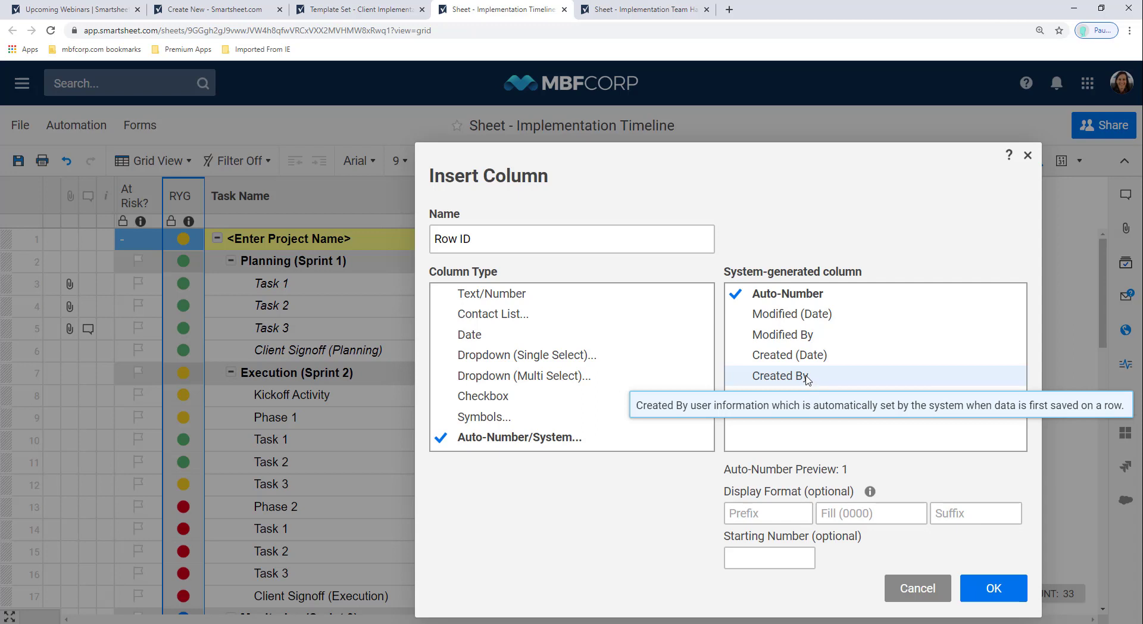
pyautogui.click(807, 379)
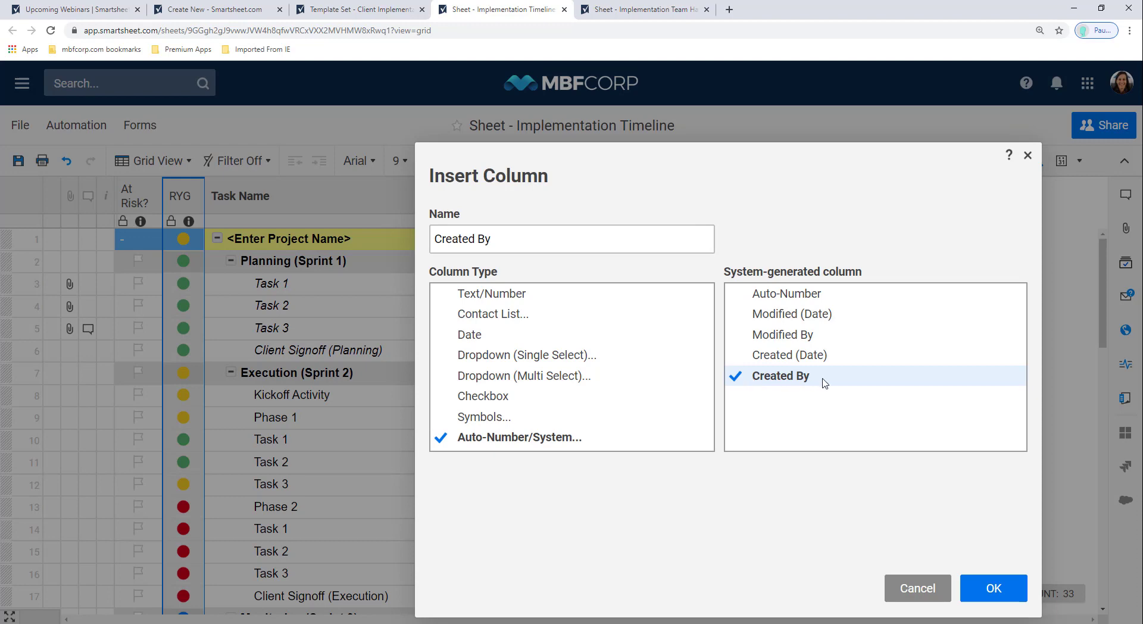
pyautogui.click(1006, 586)
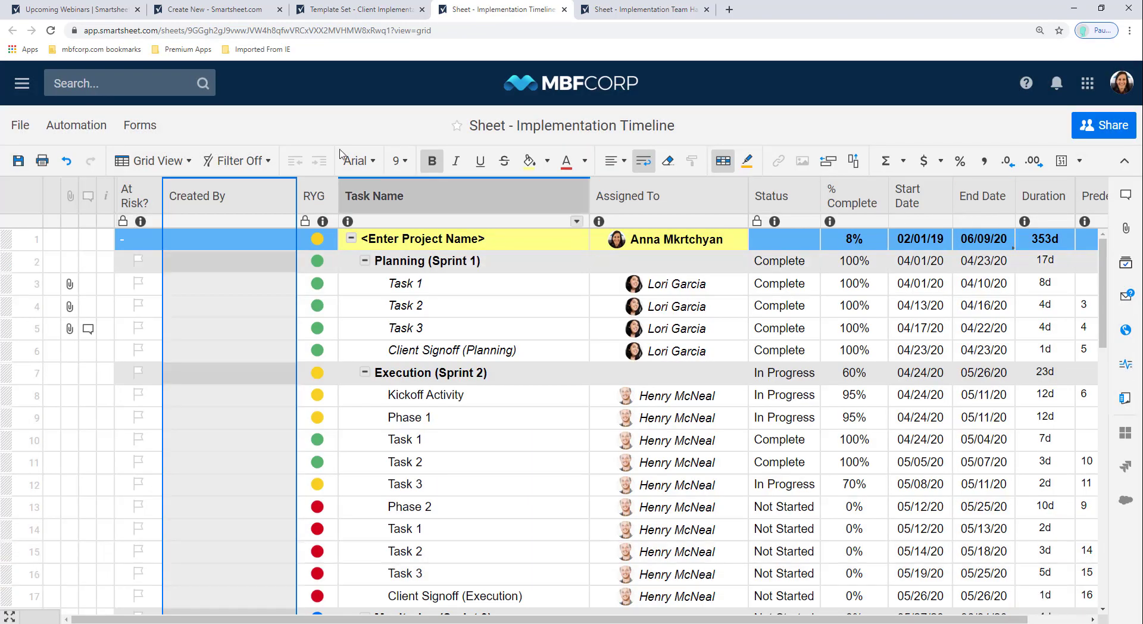
# Step: Move Created By before At Risk?, narrow it, save the sheet, then hide the column
pyautogui.moveTo(234, 189); pyautogui.dragTo(150, 207)
pyautogui.moveTo(246, 209); pyautogui.dragTo(207, 208)
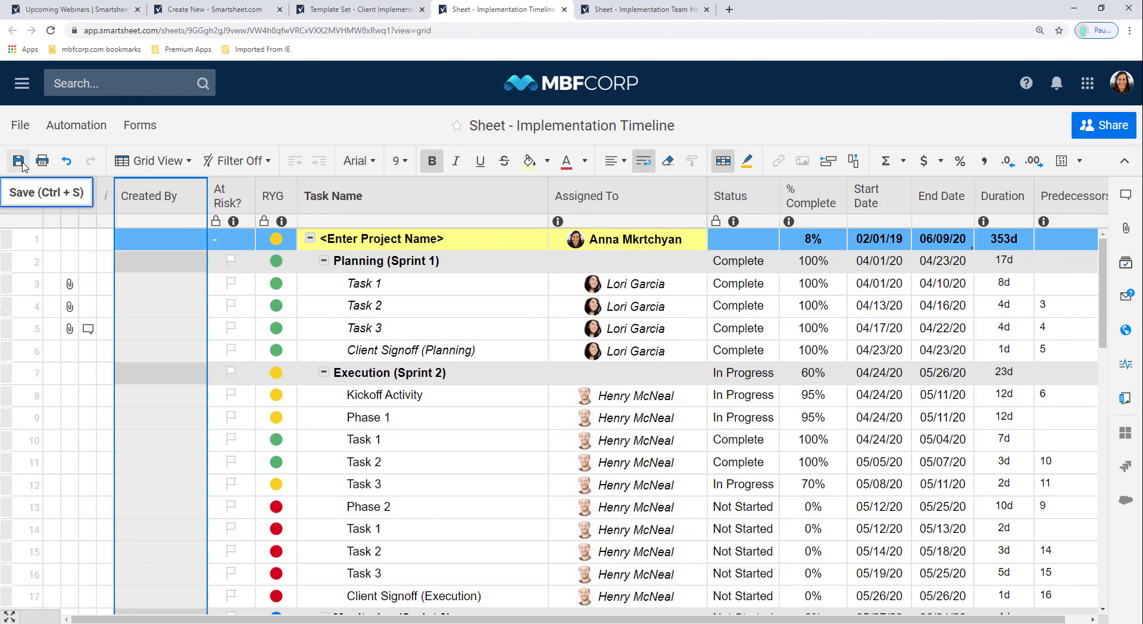
pyautogui.click(19, 161)
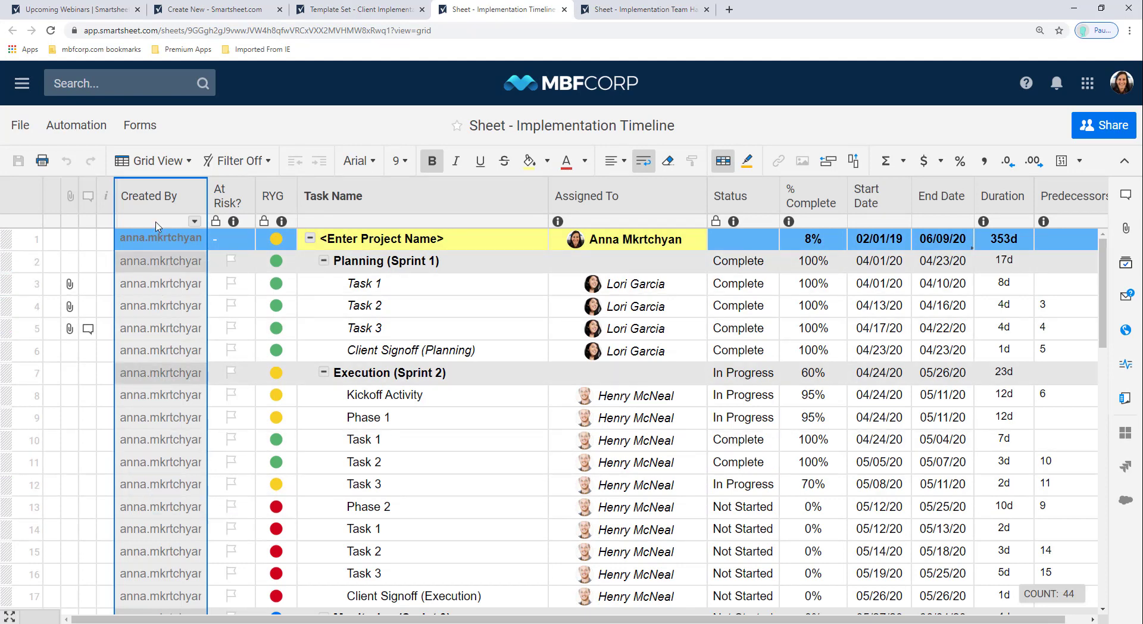
pyautogui.rightClick(146, 206)
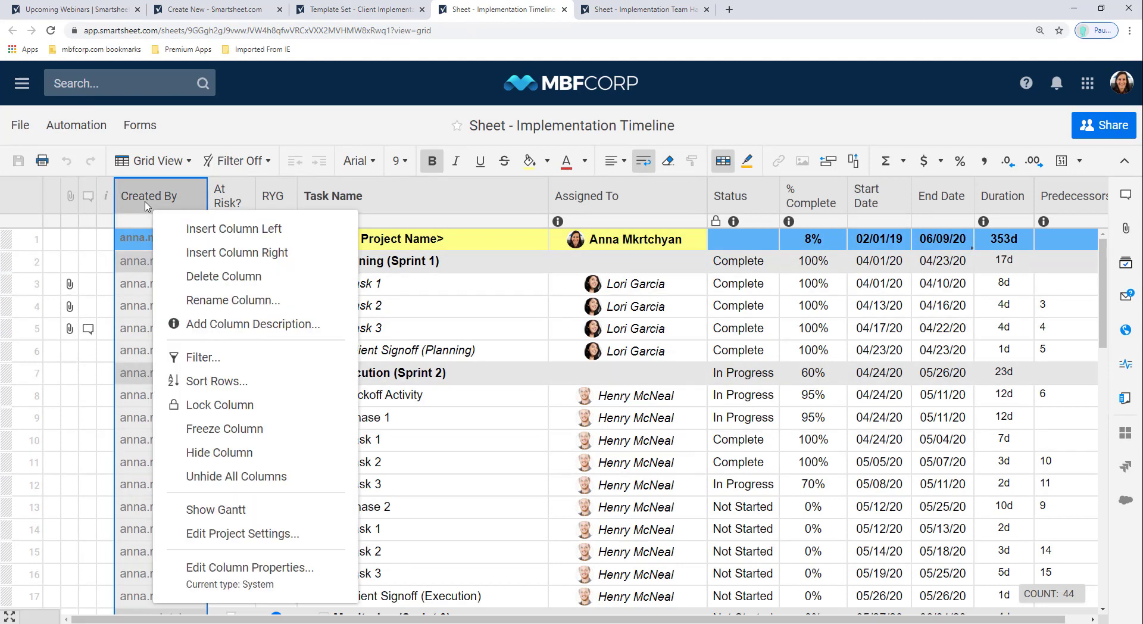
pyautogui.click(189, 454)
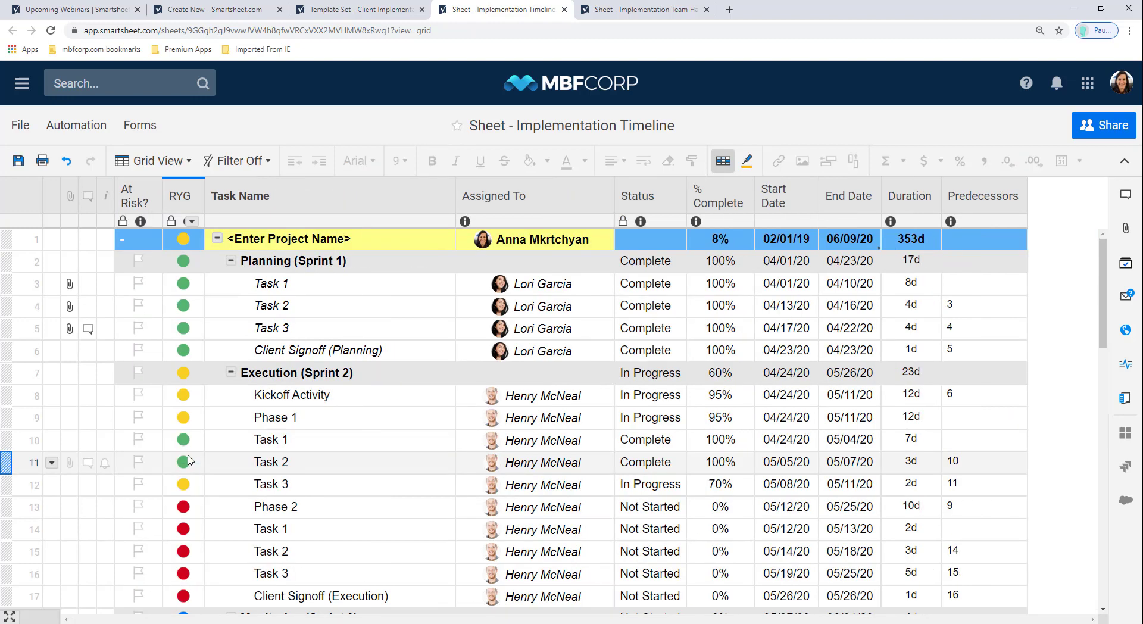
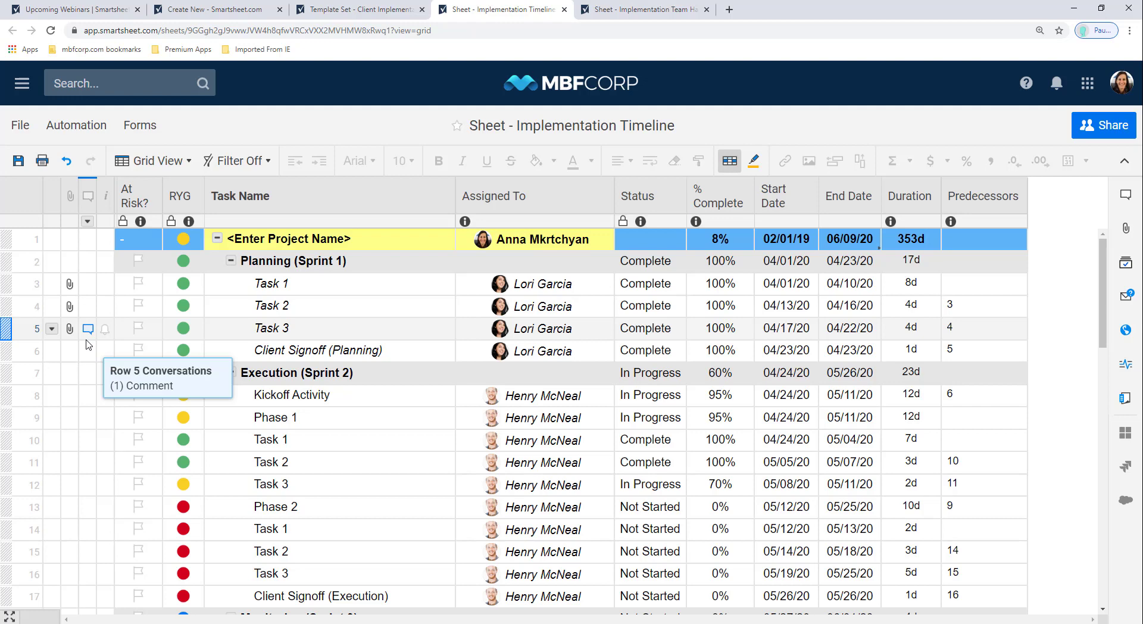
# Step: Select the Planning (Sprint 1) row in the Implementation Timeline sheet
pyautogui.click(29, 267)
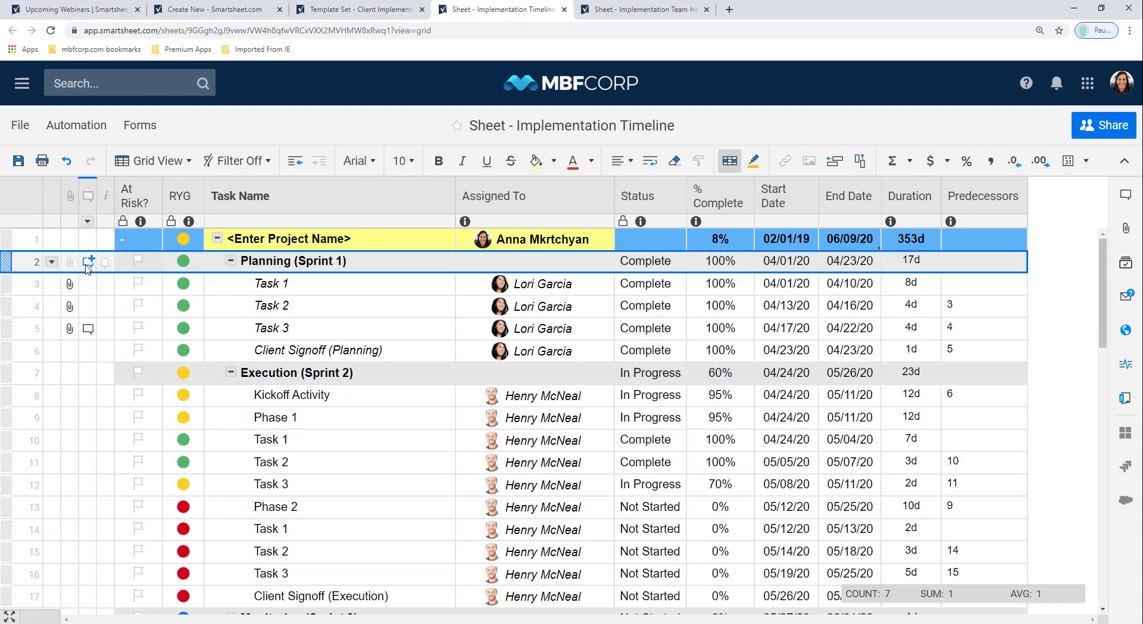
pyautogui.click(88, 266)
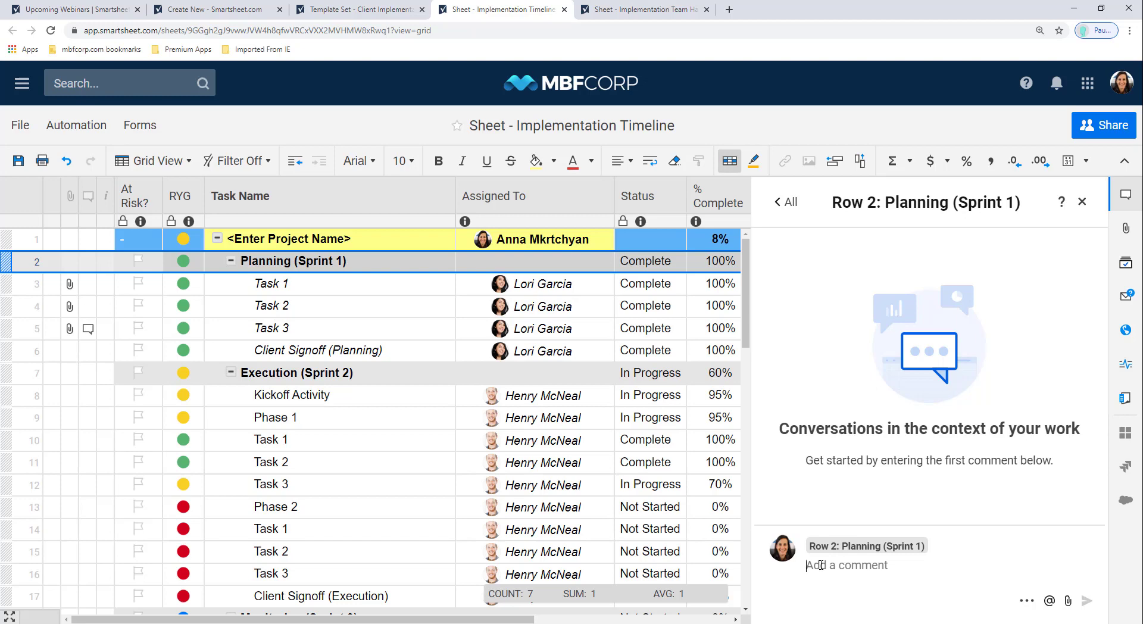
pyautogui.click(820, 564)
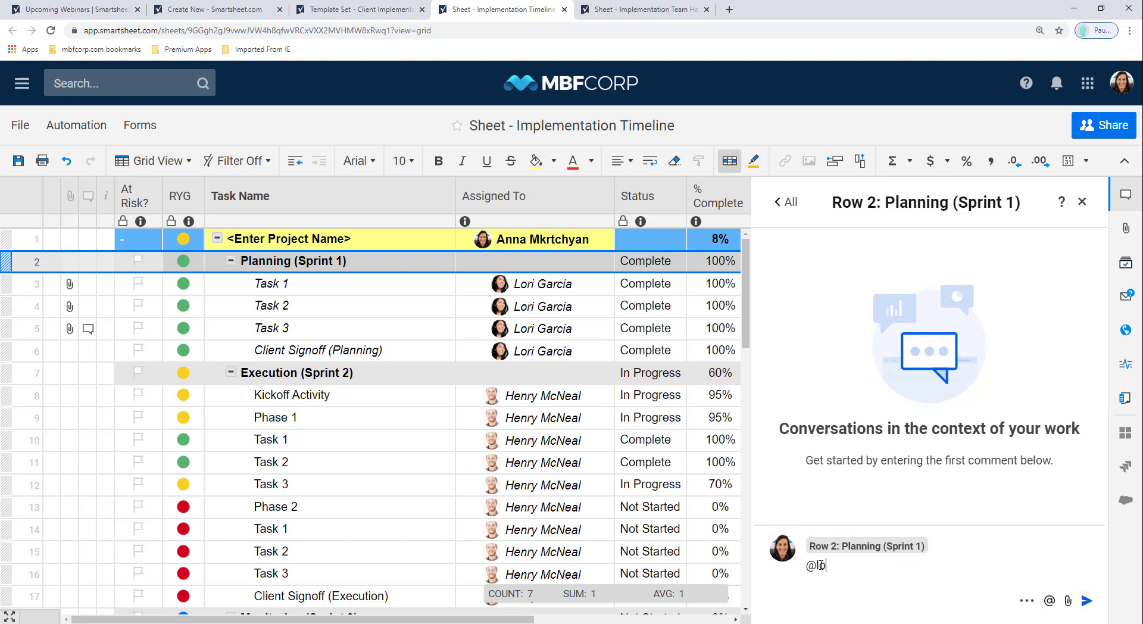
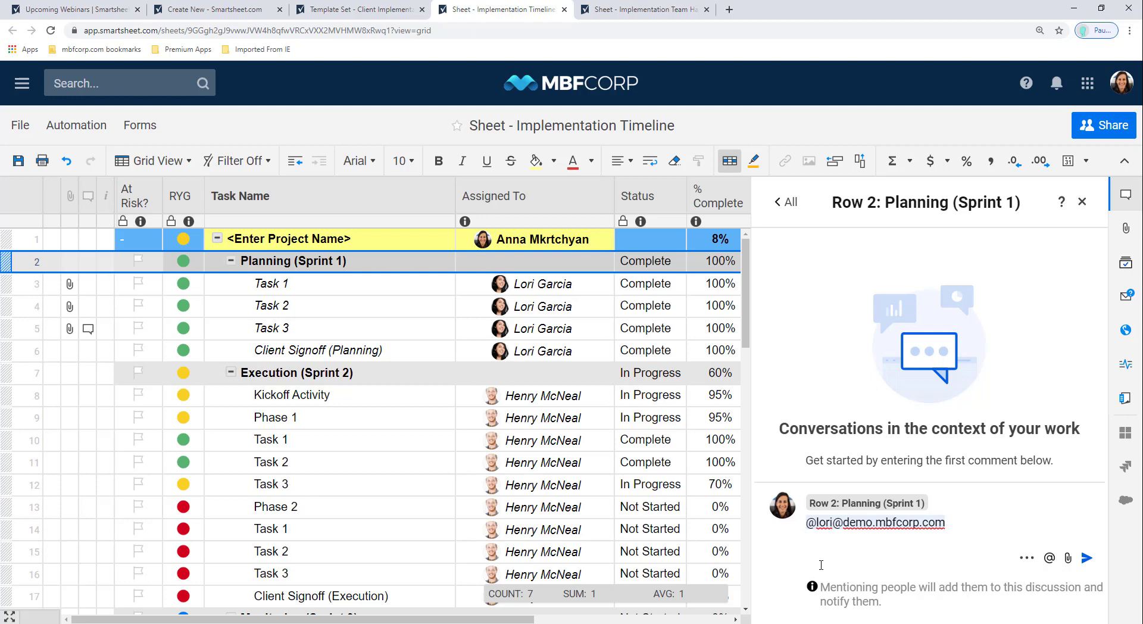
pyautogui.write('Conversation.')
pyautogui.press('Return')
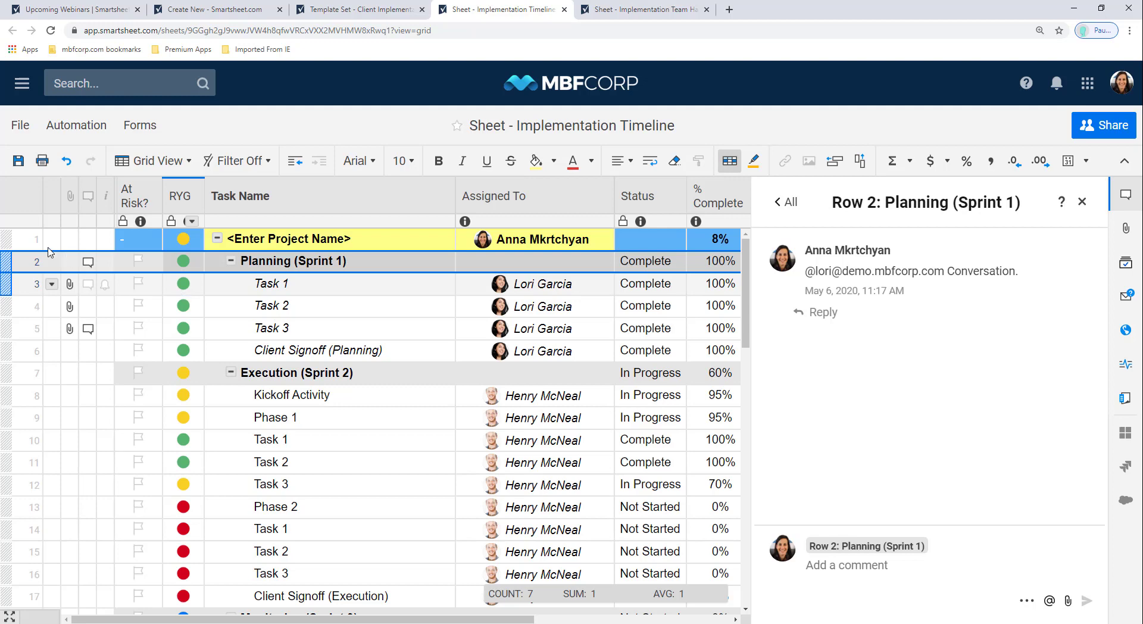
pyautogui.click(13, 285)
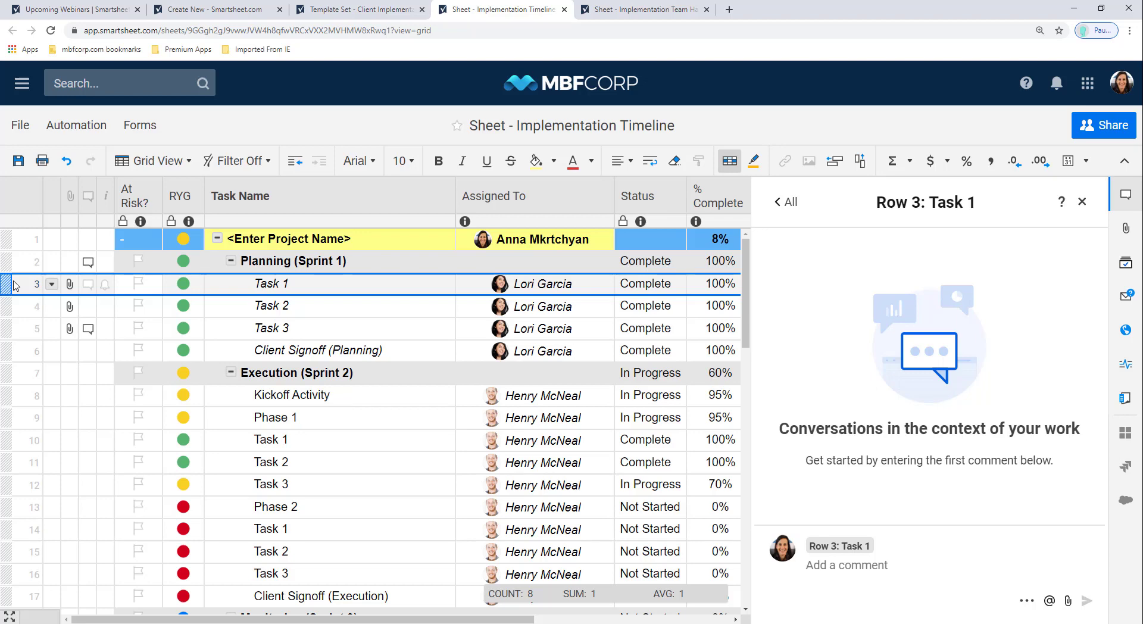
# Step: Look at row 6's attachment upload sources, then close the side panel
pyautogui.click(69, 351)
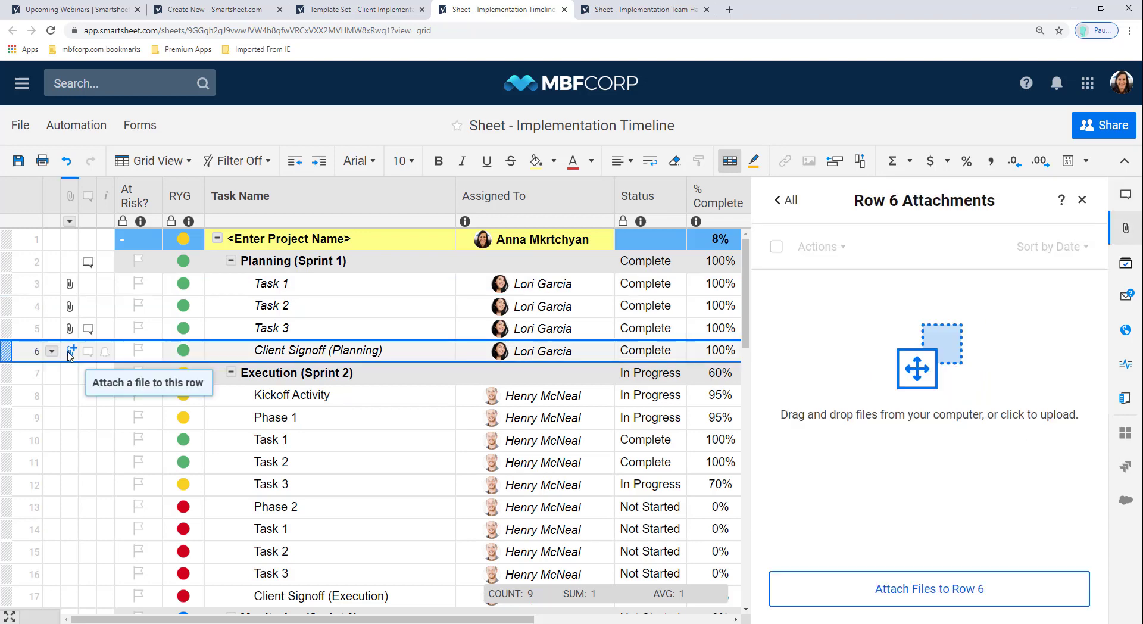
pyautogui.click(860, 590)
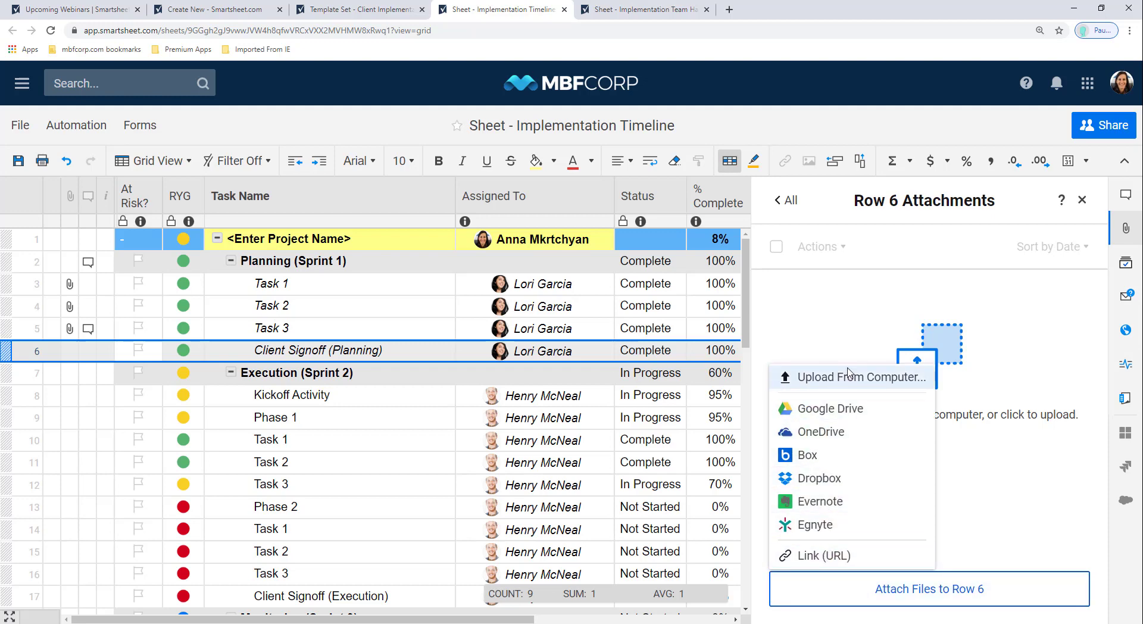
pyautogui.click(1082, 201)
pyautogui.click(1082, 201)
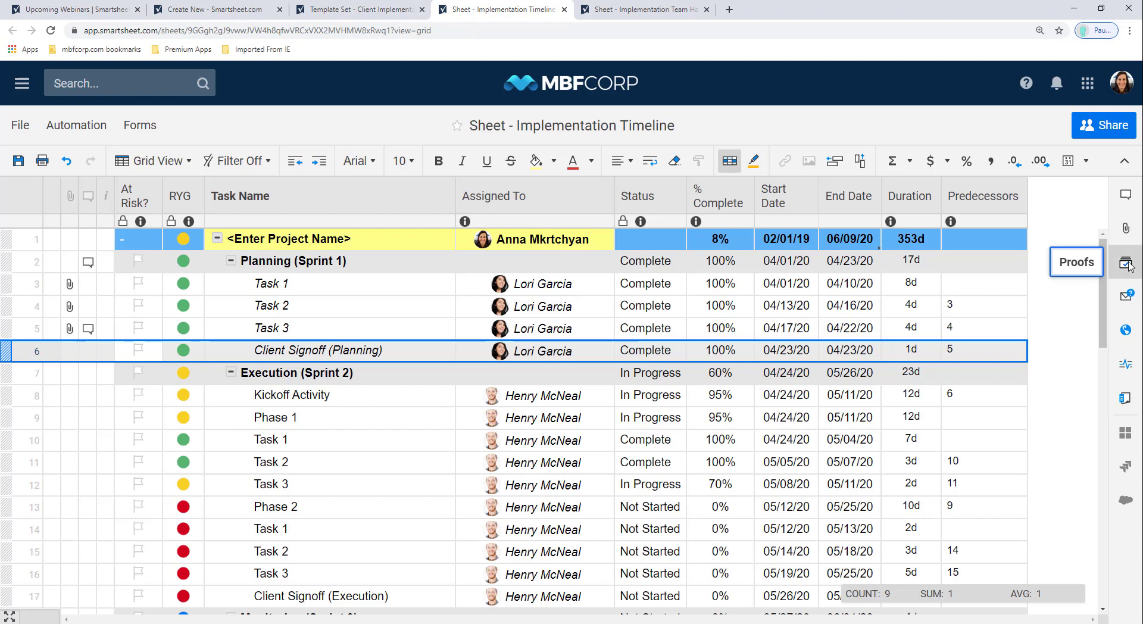
# Step: Enable proofing for the Implementation Timeline sheet
pyautogui.click(1129, 266)
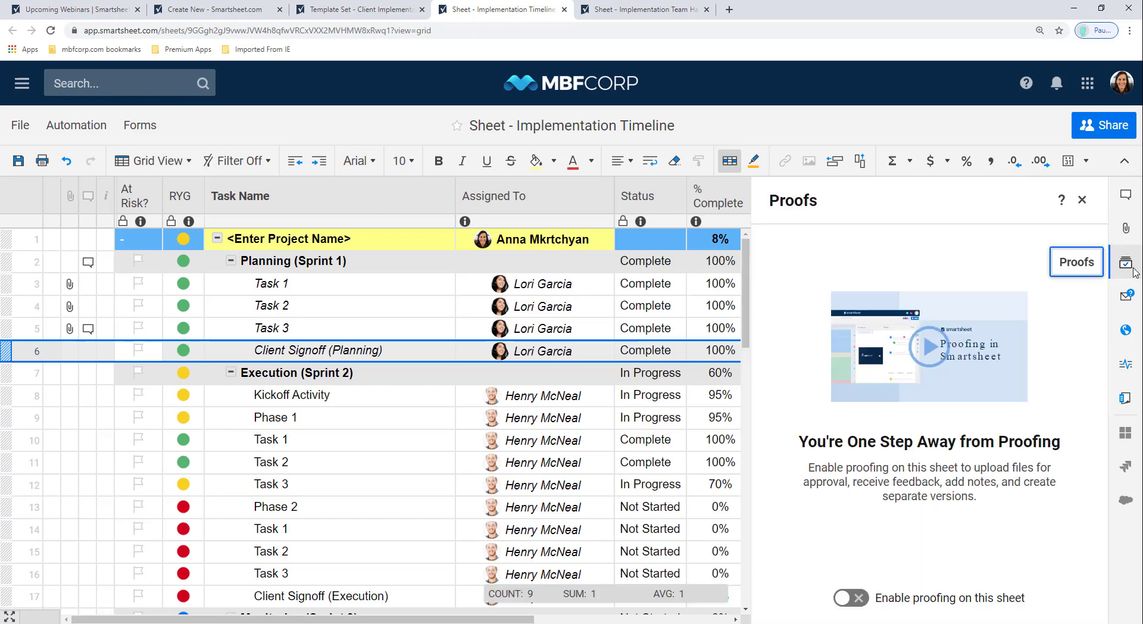
pyautogui.click(851, 597)
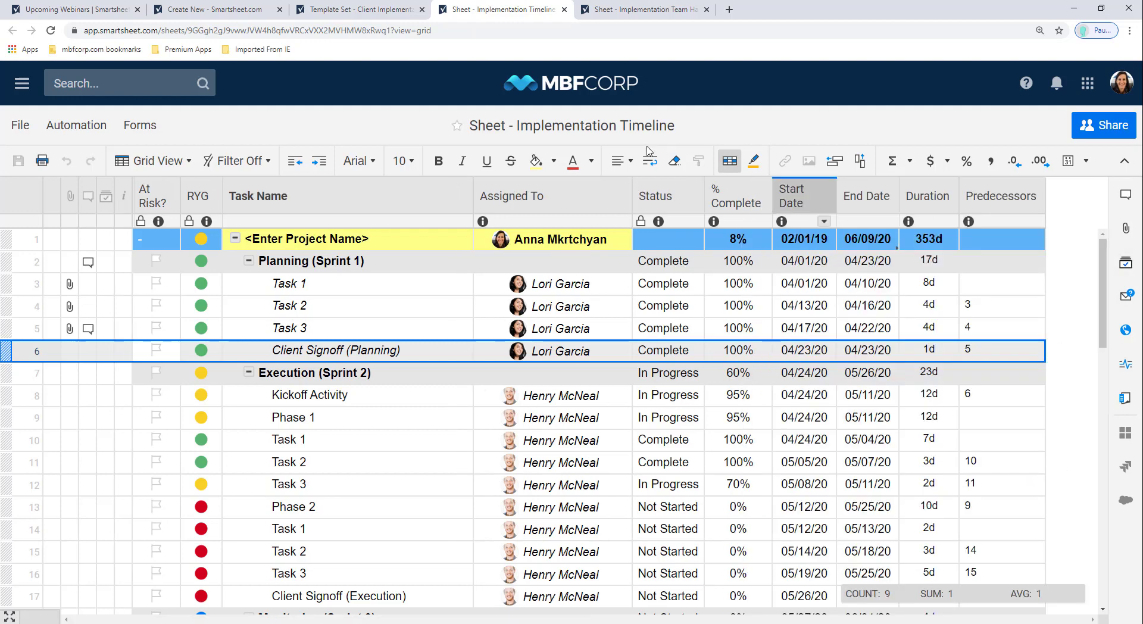
pyautogui.click(105, 197)
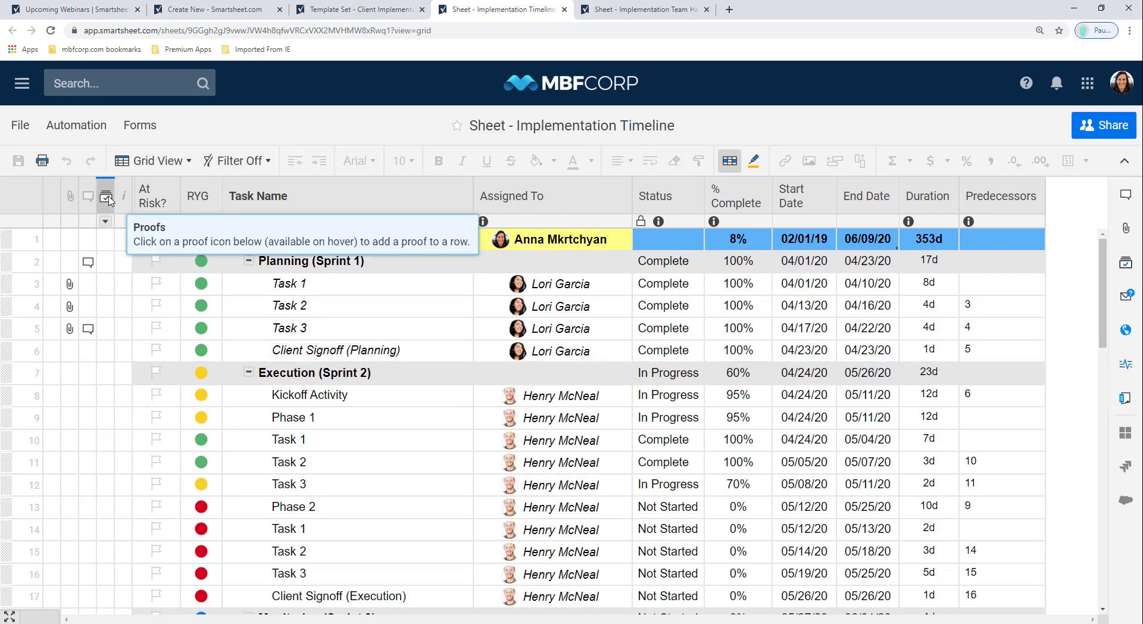
# Step: Upload the Purchase Agreement Template PDF as row 6's proof and close the panel
pyautogui.click(105, 352)
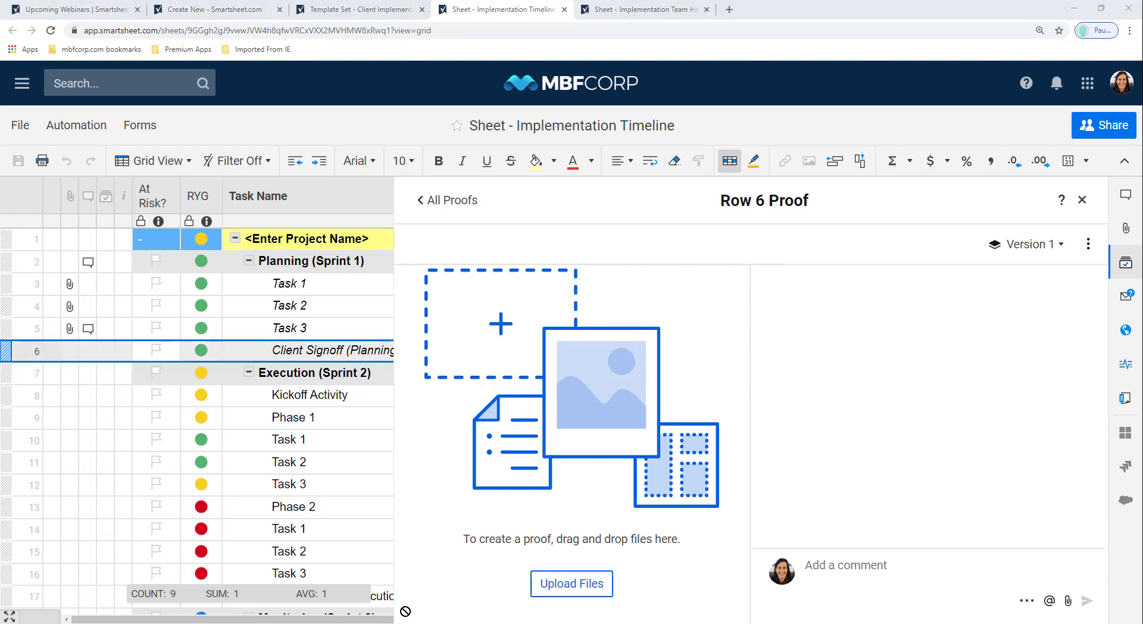
pyautogui.moveTo(401, 607); pyautogui.dragTo(475, 441)
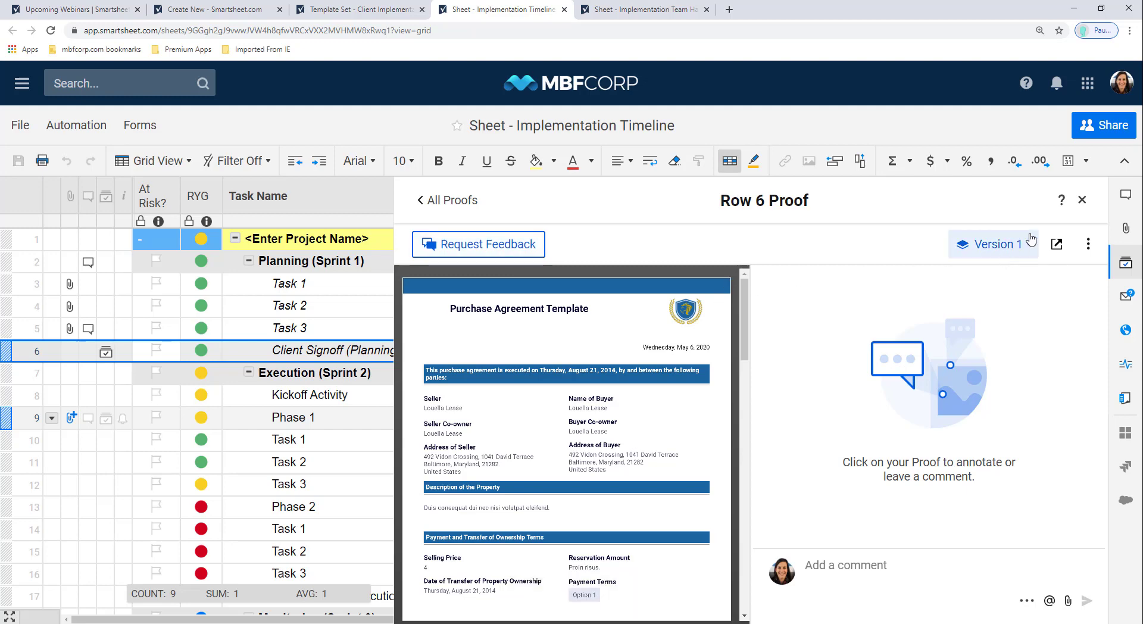
pyautogui.click(1082, 201)
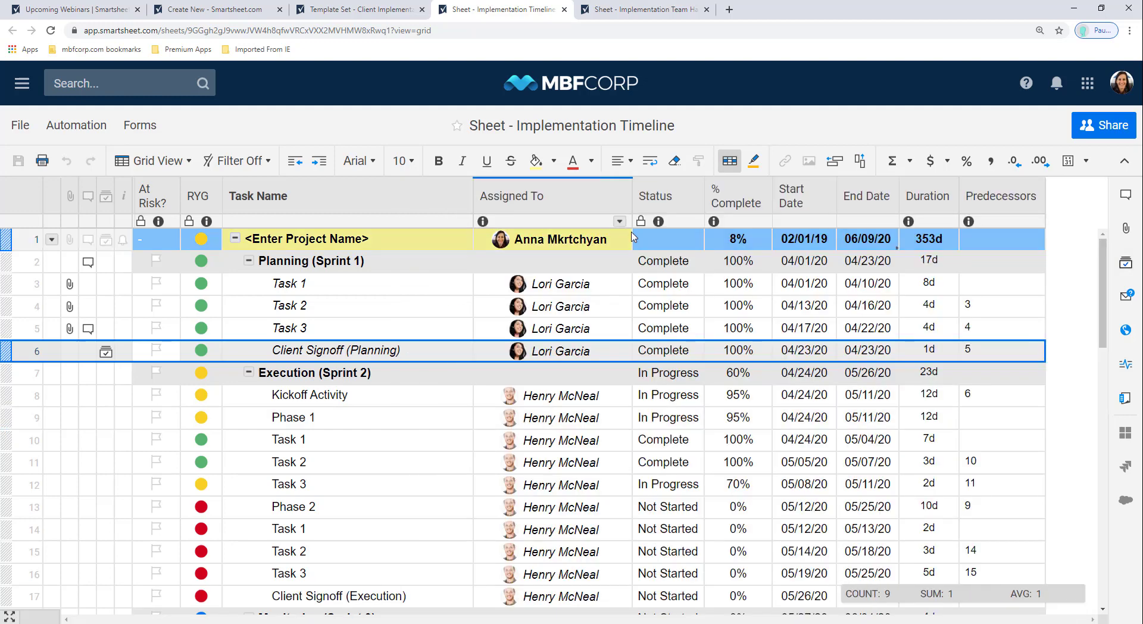
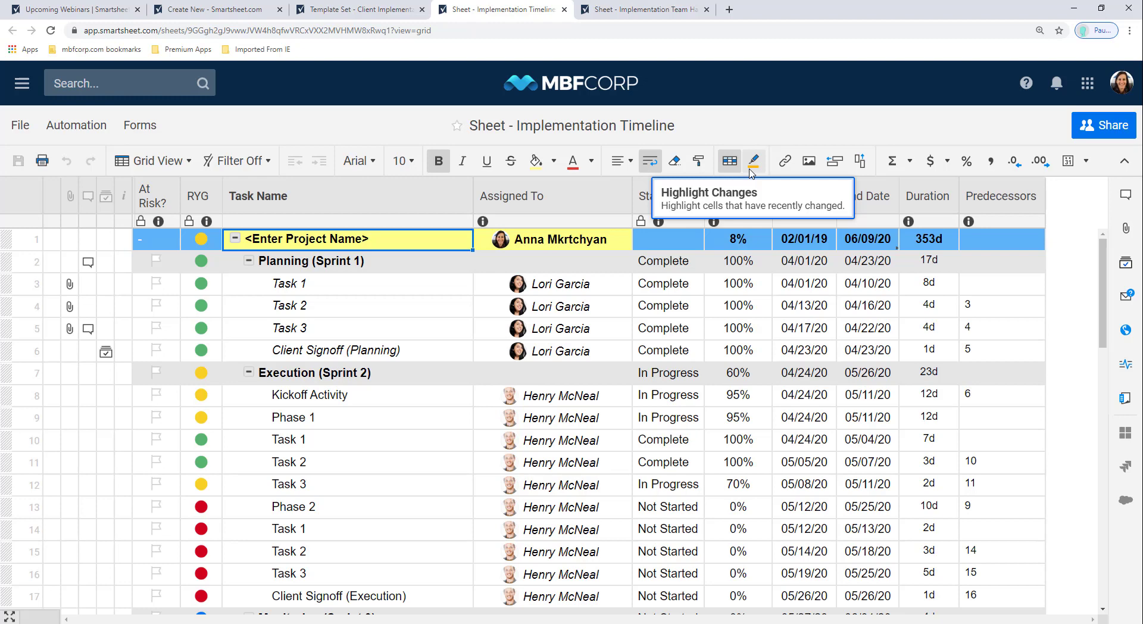
# Step: Turn on change highlighting, showing changes since the sheet was last viewed
pyautogui.click(752, 162)
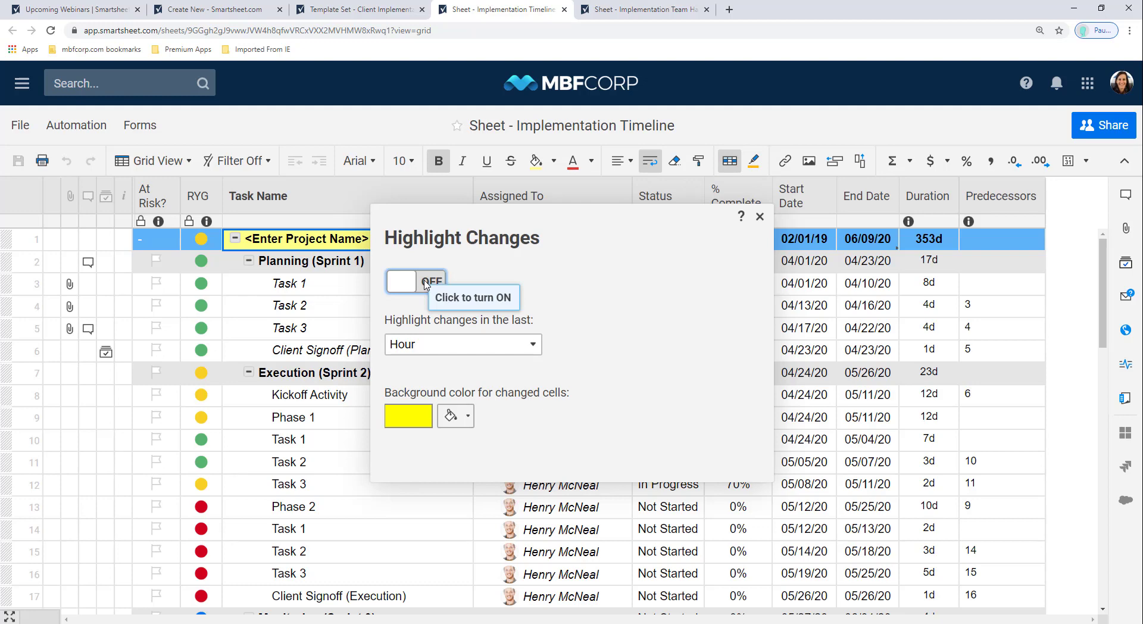
pyautogui.click(426, 283)
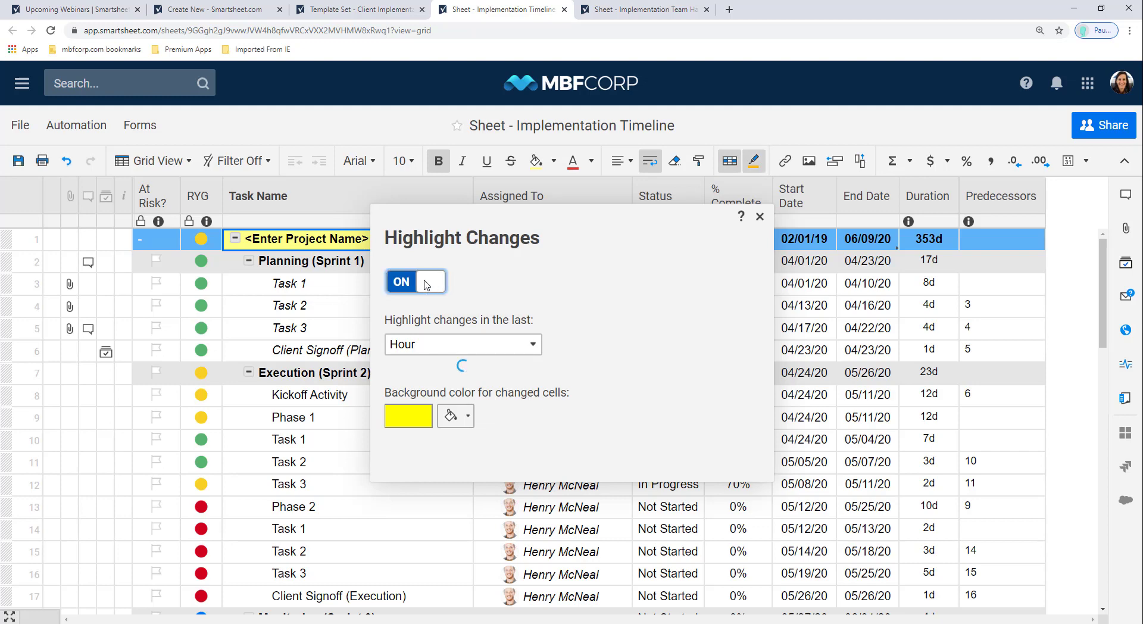
pyautogui.click(476, 348)
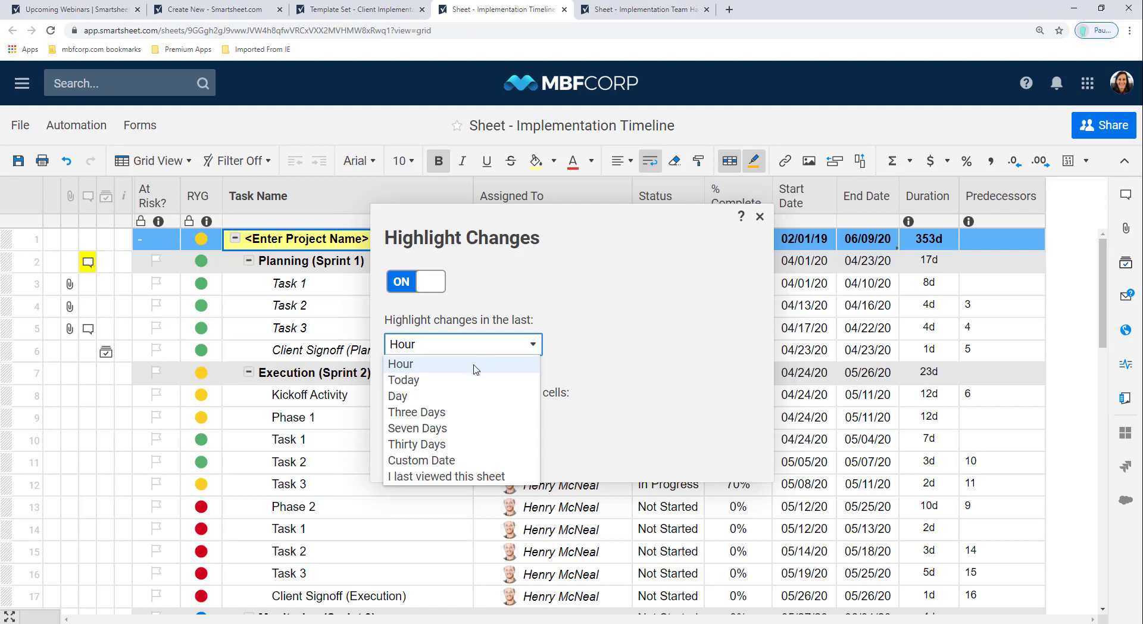
pyautogui.click(475, 365)
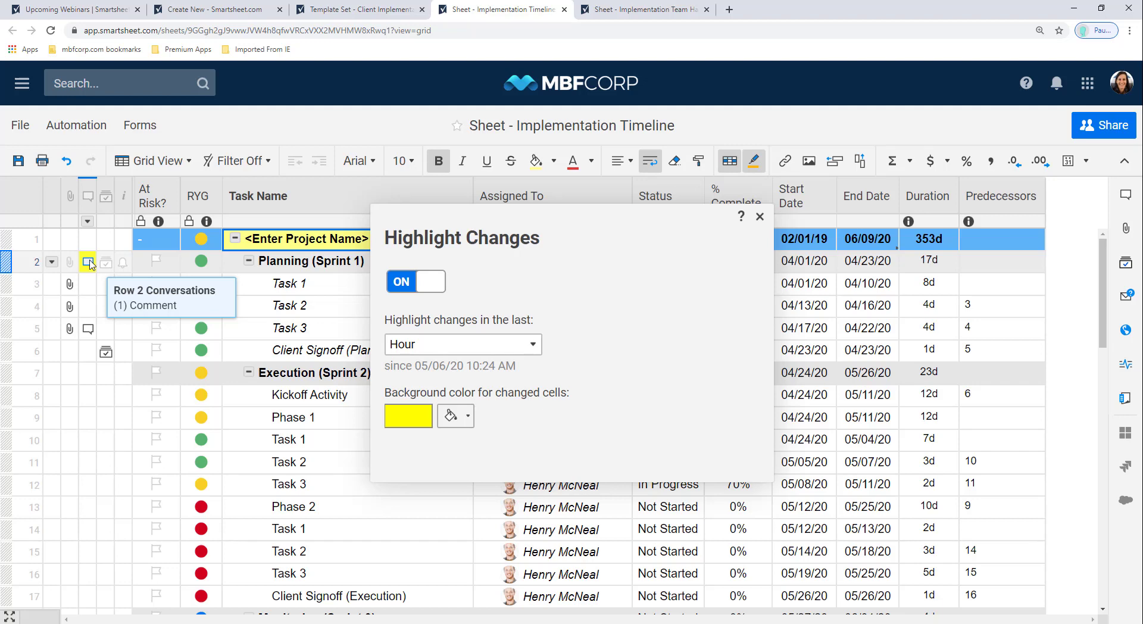
pyautogui.click(495, 344)
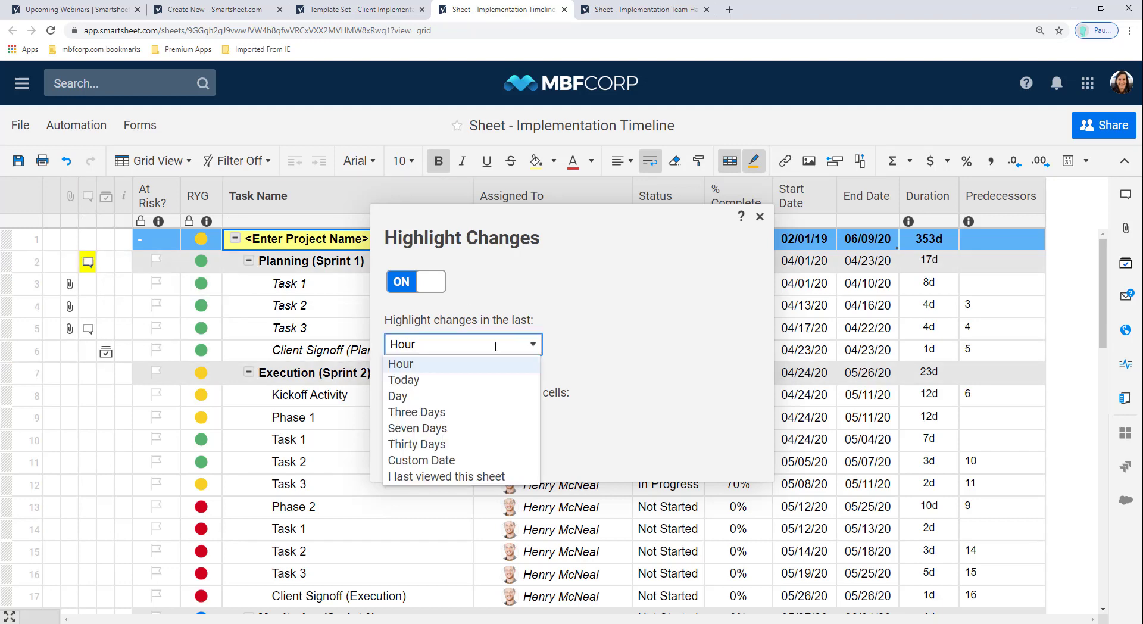
pyautogui.click(478, 380)
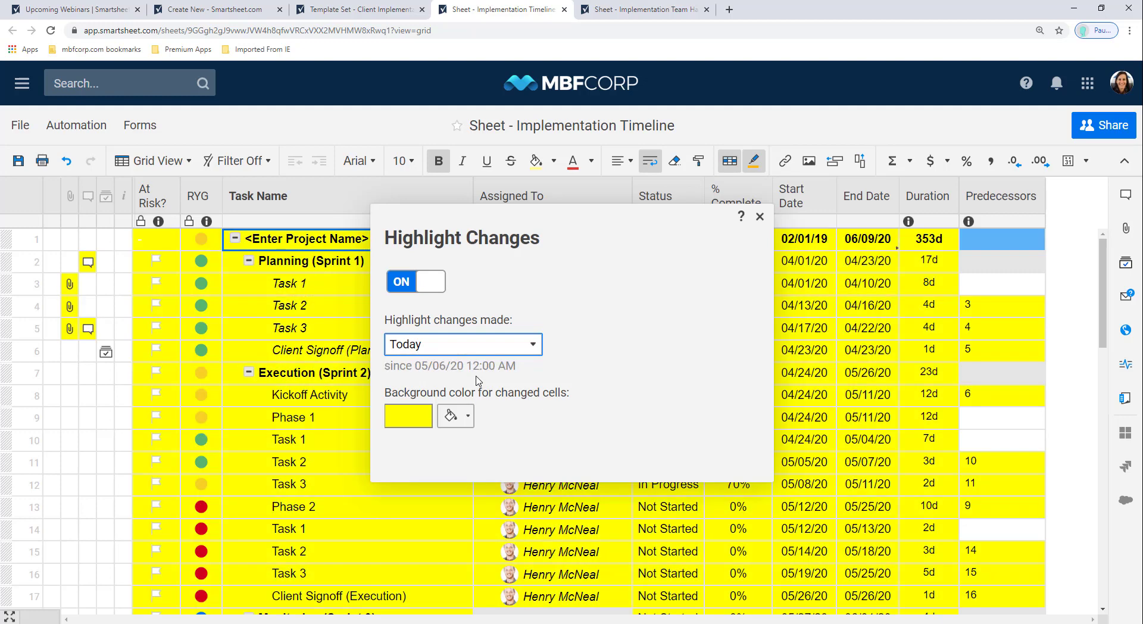
pyautogui.click(497, 350)
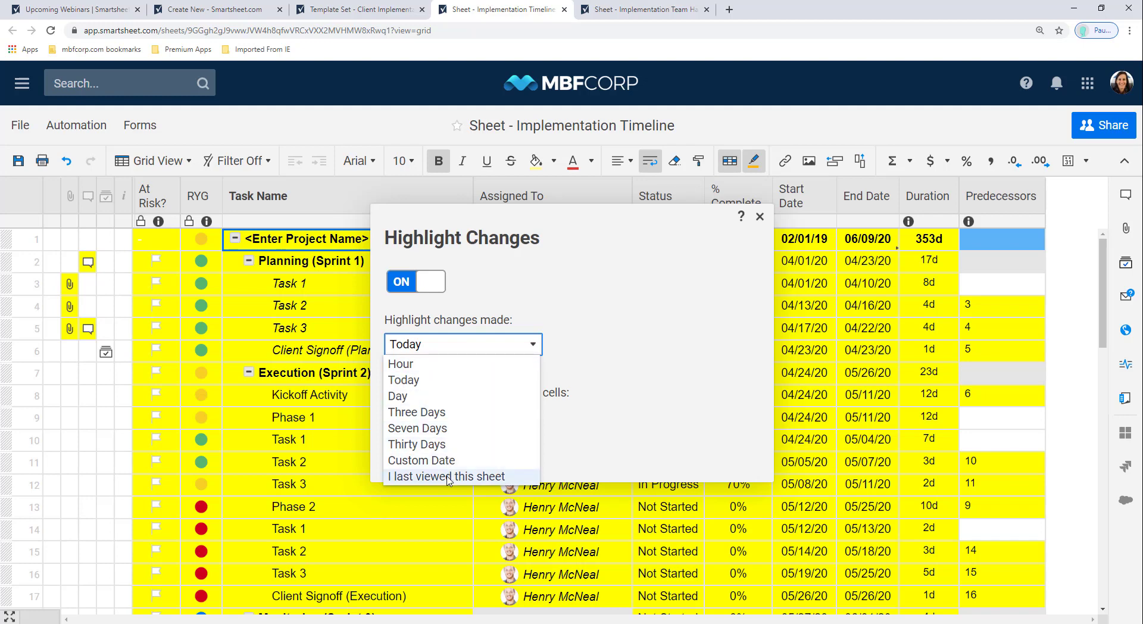
pyautogui.click(448, 477)
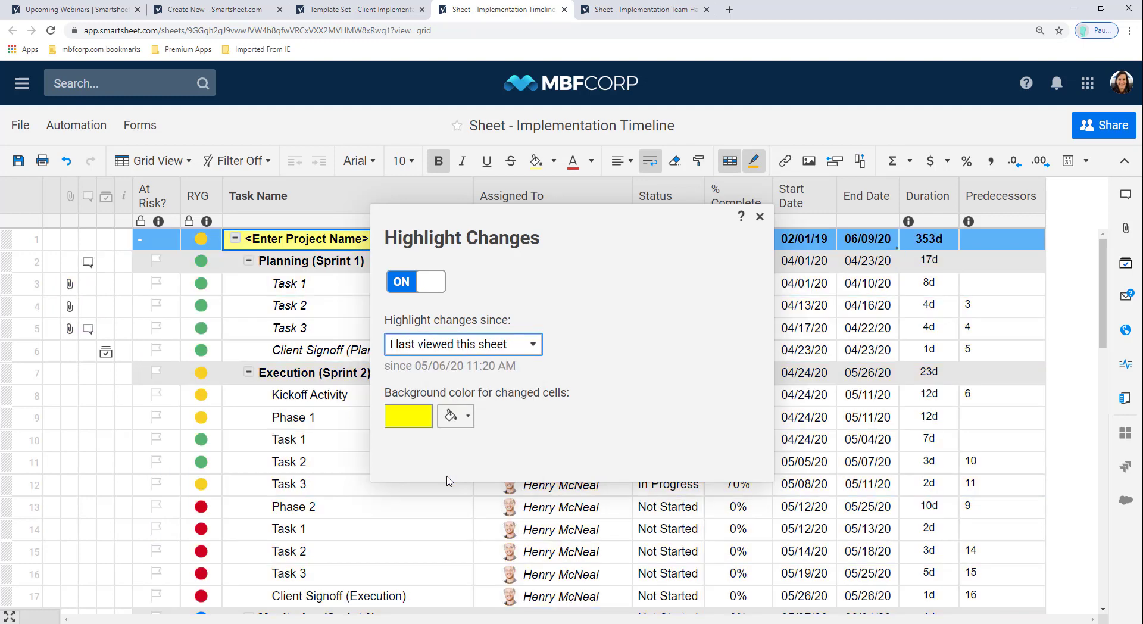
pyautogui.click(759, 216)
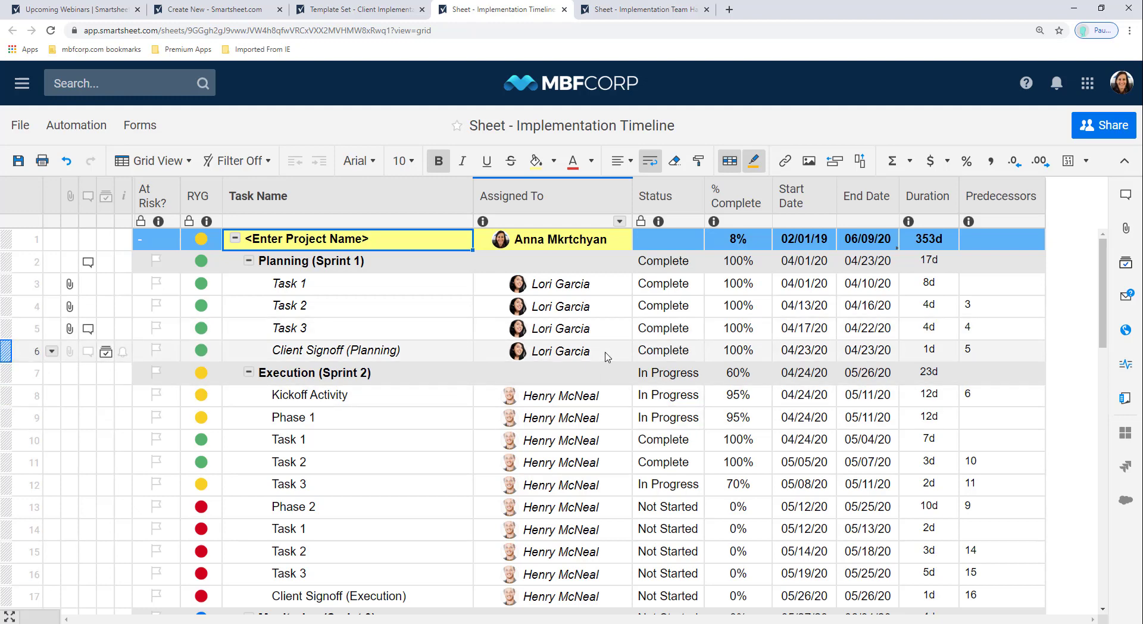
# Step: Set Phase 1's Status to Complete, save the sheet, and reload the page
pyautogui.click(696, 420)
pyautogui.click(693, 418)
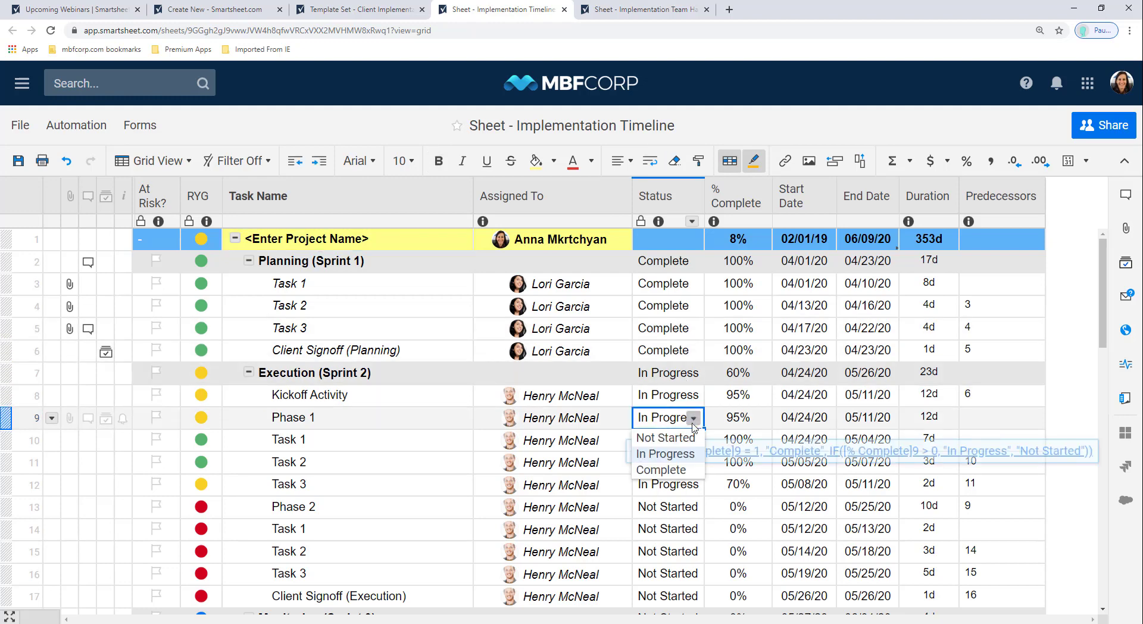
pyautogui.click(683, 470)
pyautogui.press('Tab')
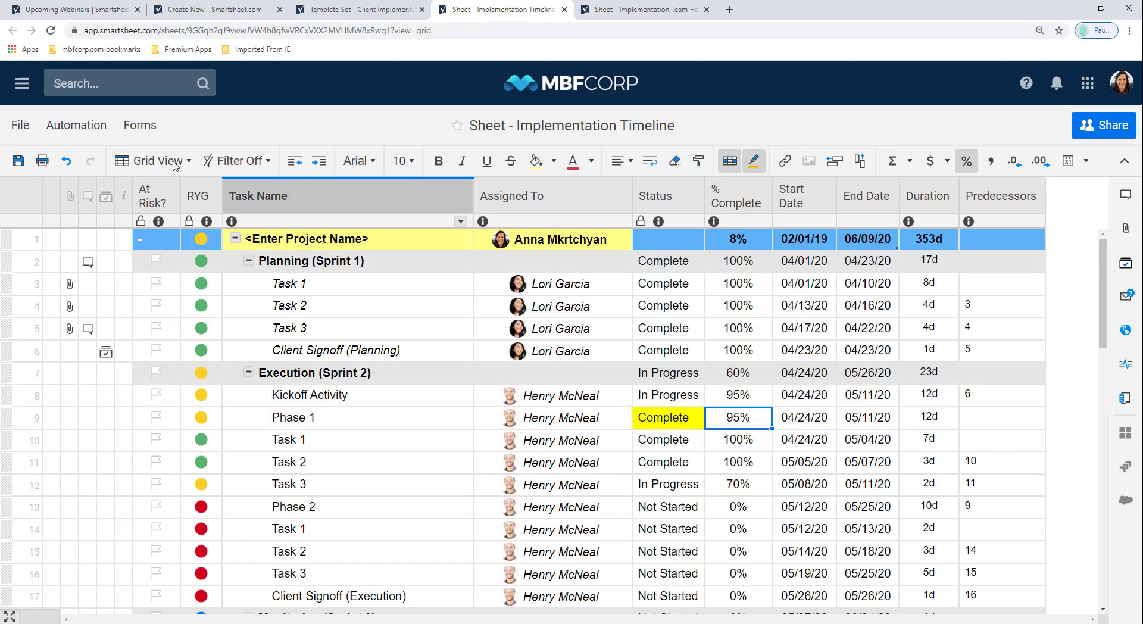
pyautogui.click(18, 160)
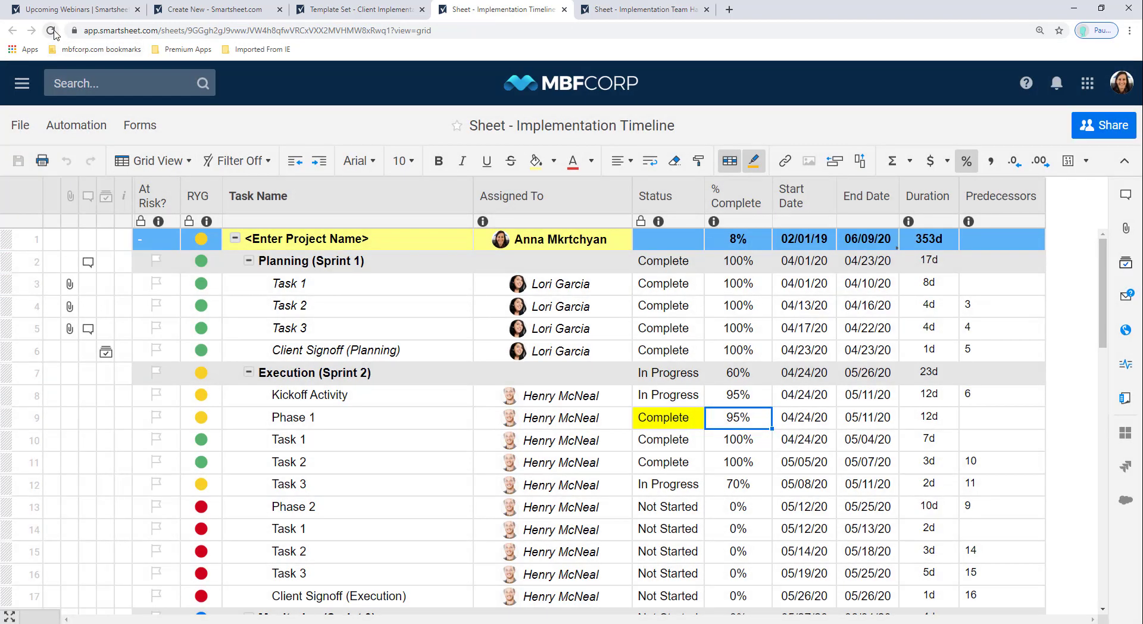
pyautogui.click(51, 31)
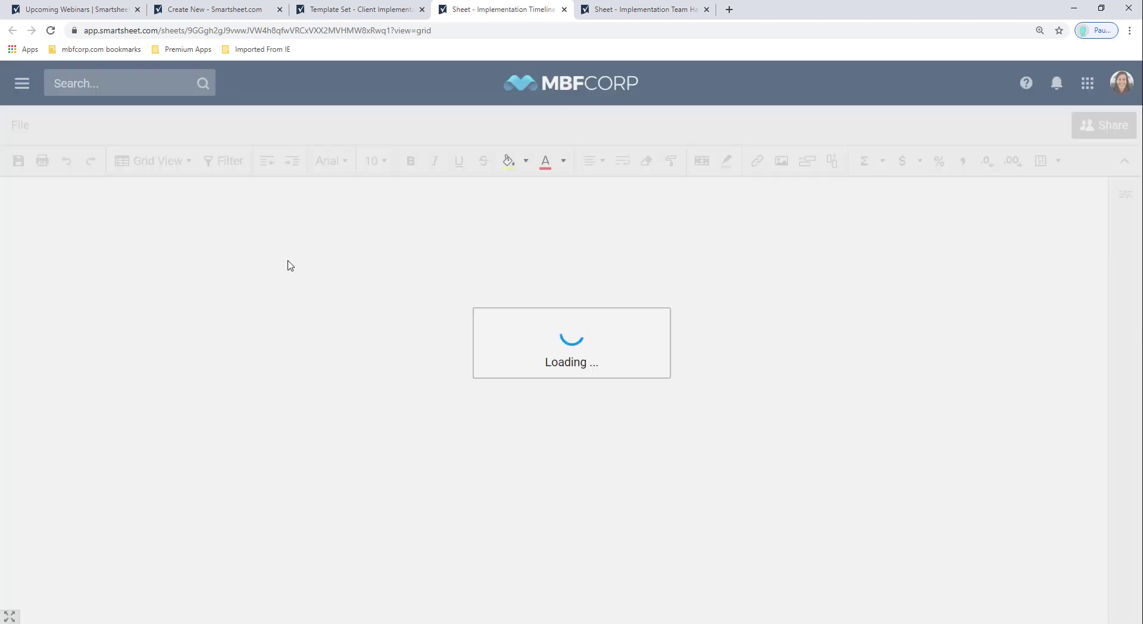
# Step: Check the cell options menu on Task 1's Assigned To cell, then dismiss it
pyautogui.click(594, 285)
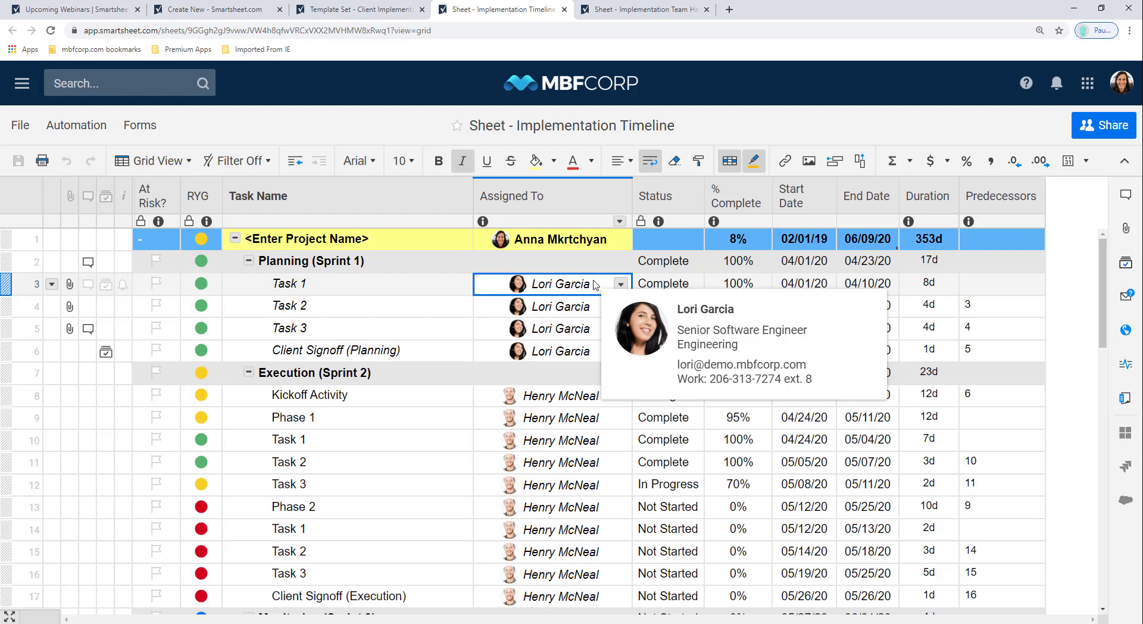
pyautogui.rightClick(594, 285)
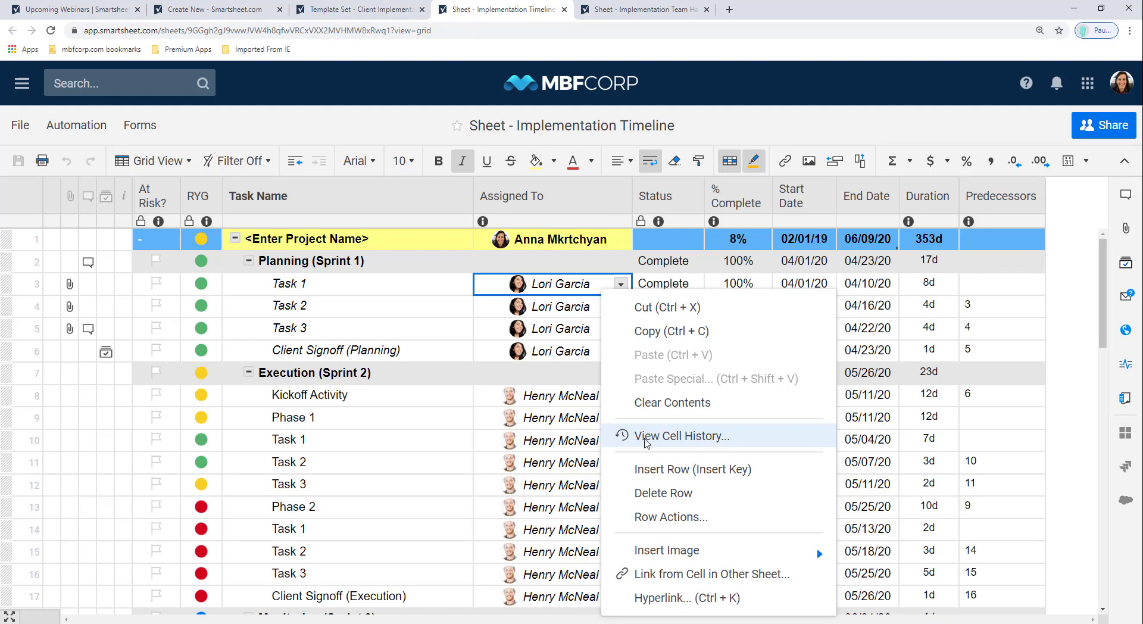
pyautogui.click(562, 298)
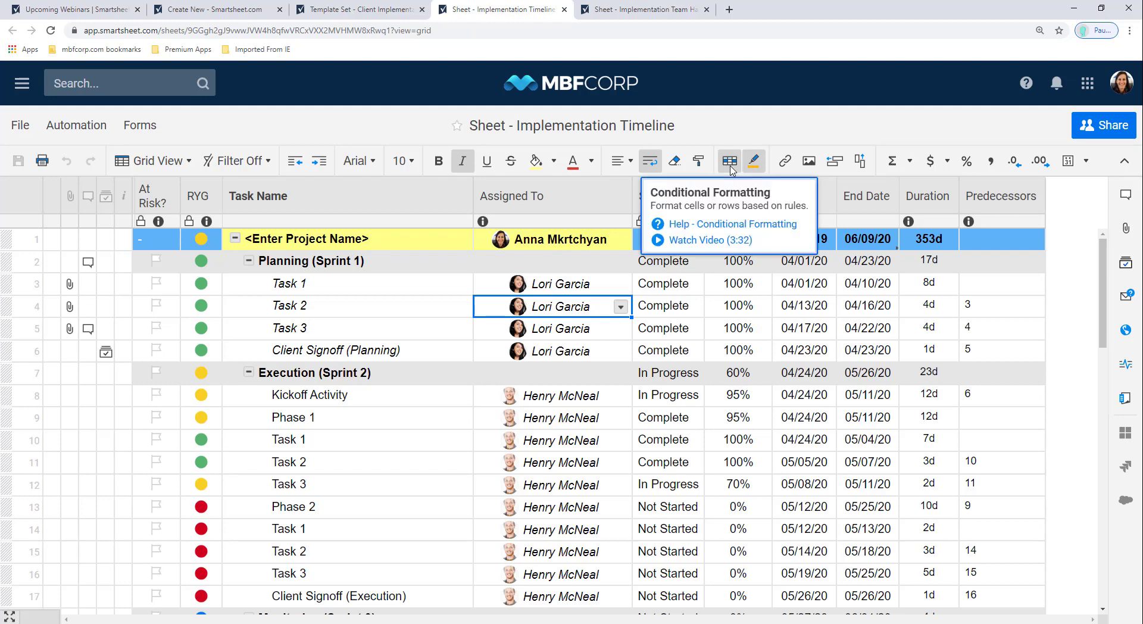
# Step: Give the At Risk flagged-row conditional formatting rule a light red background
pyautogui.click(730, 162)
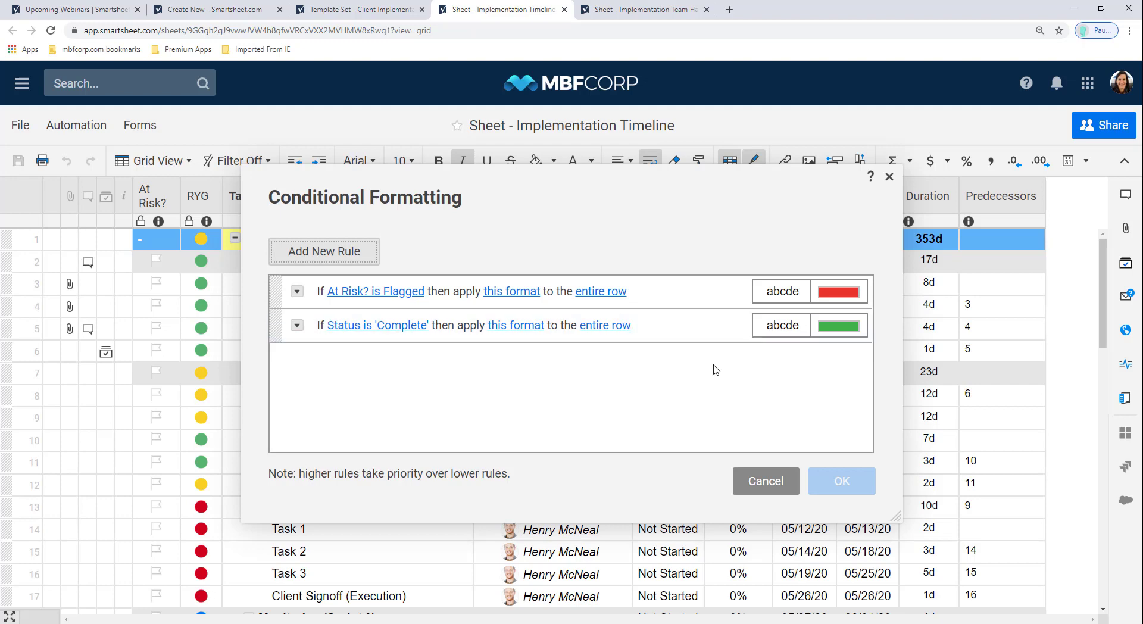
pyautogui.click(838, 293)
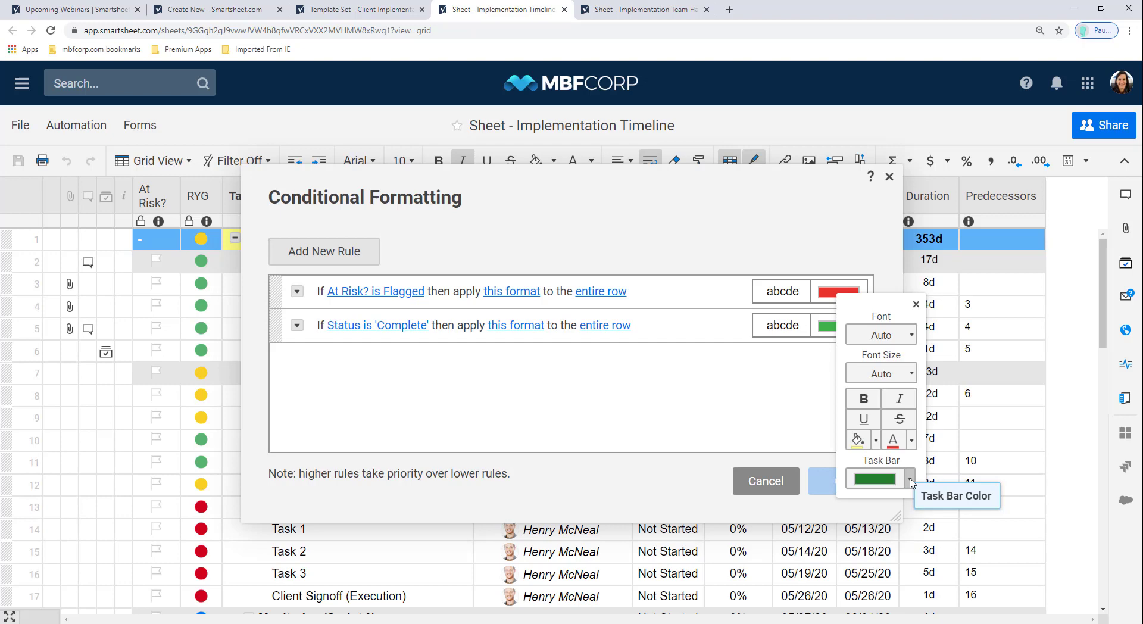
pyautogui.click(876, 441)
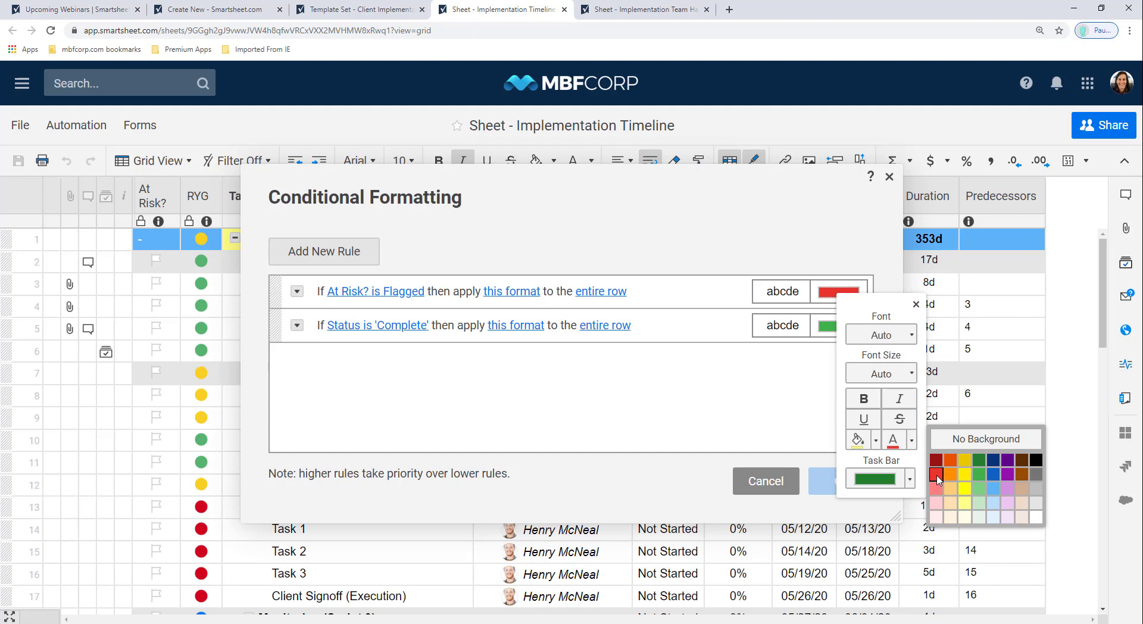
pyautogui.click(937, 489)
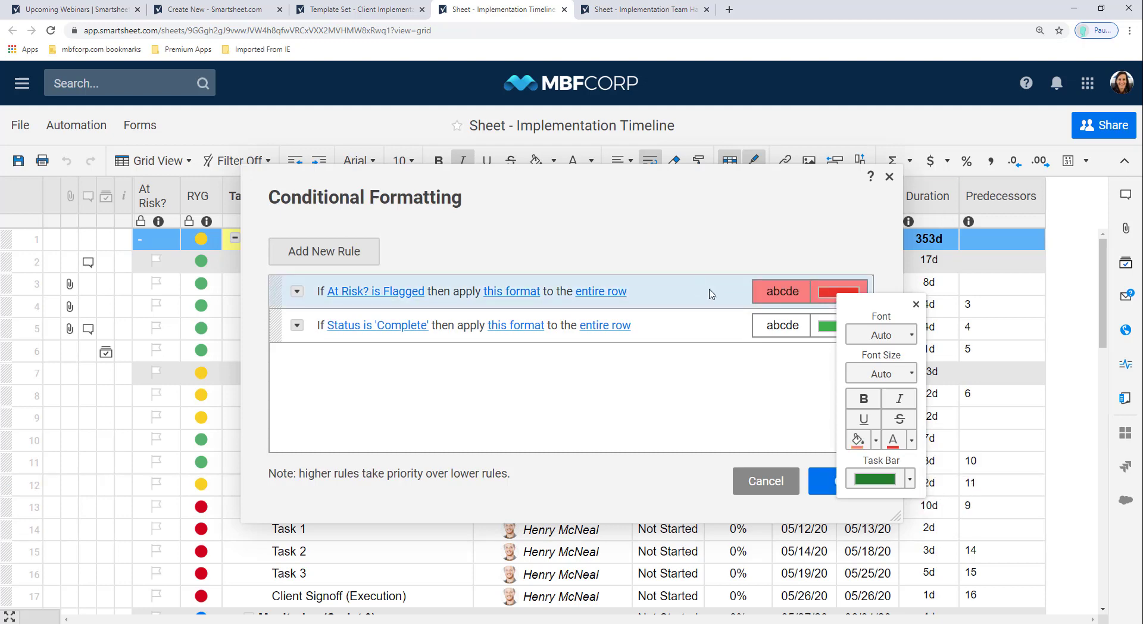
# Step: Give the Complete-status rule a light green background and apply the rules
pyautogui.click(802, 326)
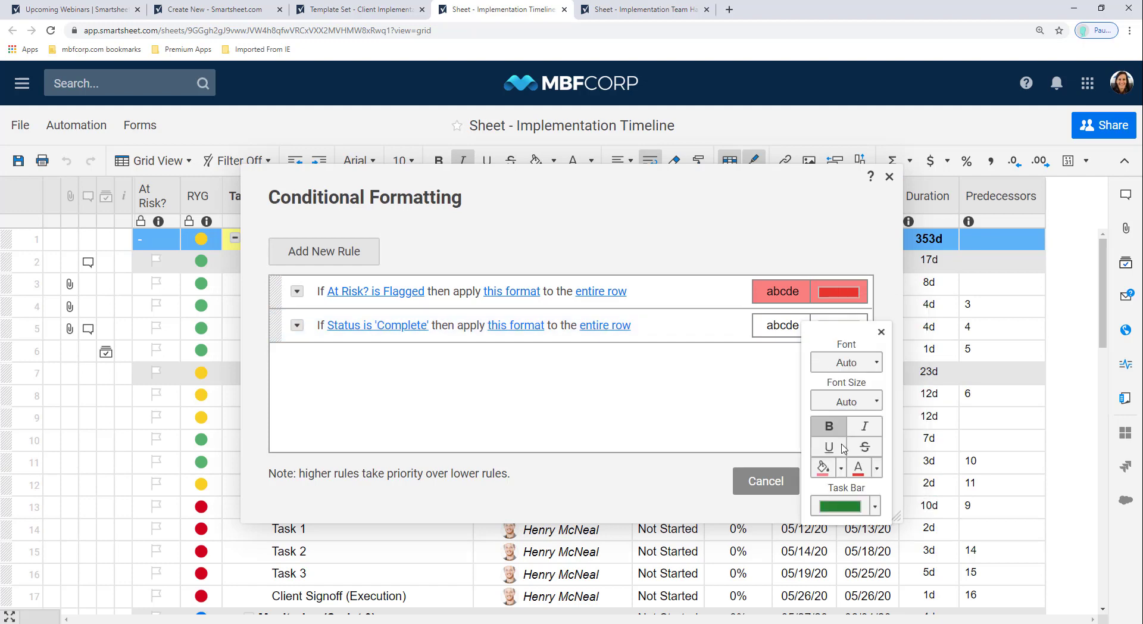
pyautogui.click(841, 468)
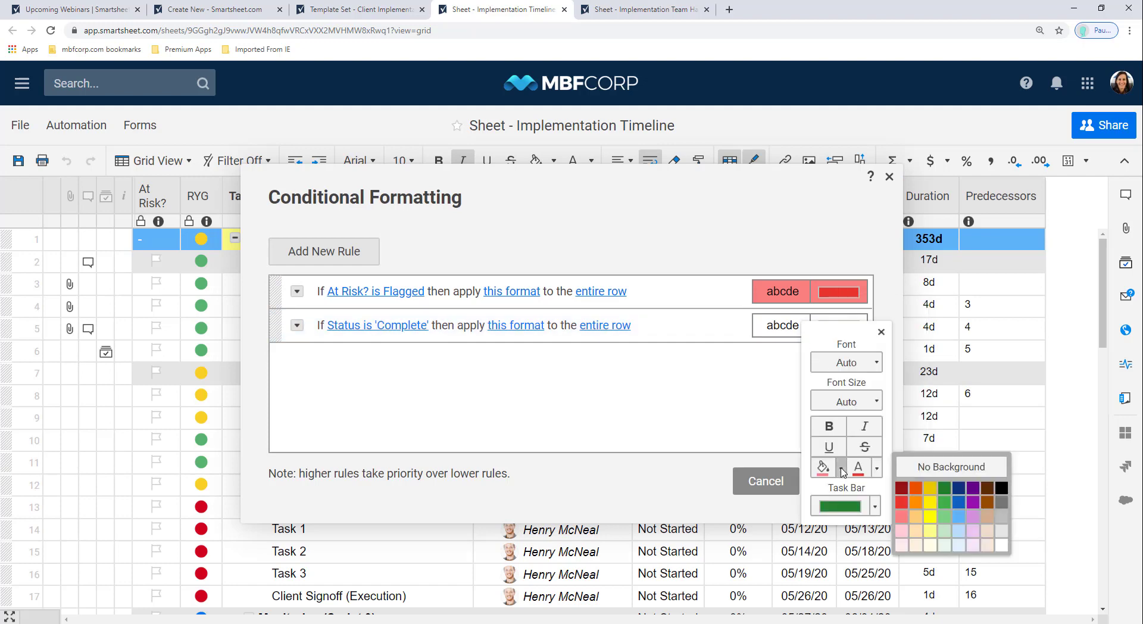
pyautogui.click(943, 530)
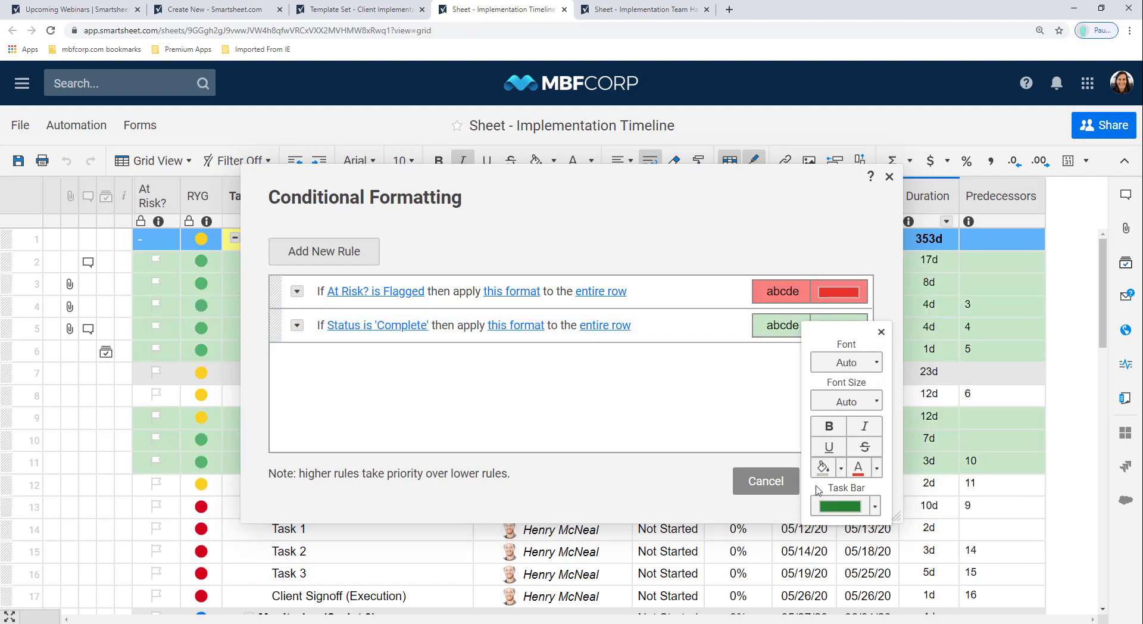
pyautogui.click(792, 509)
pyautogui.click(834, 492)
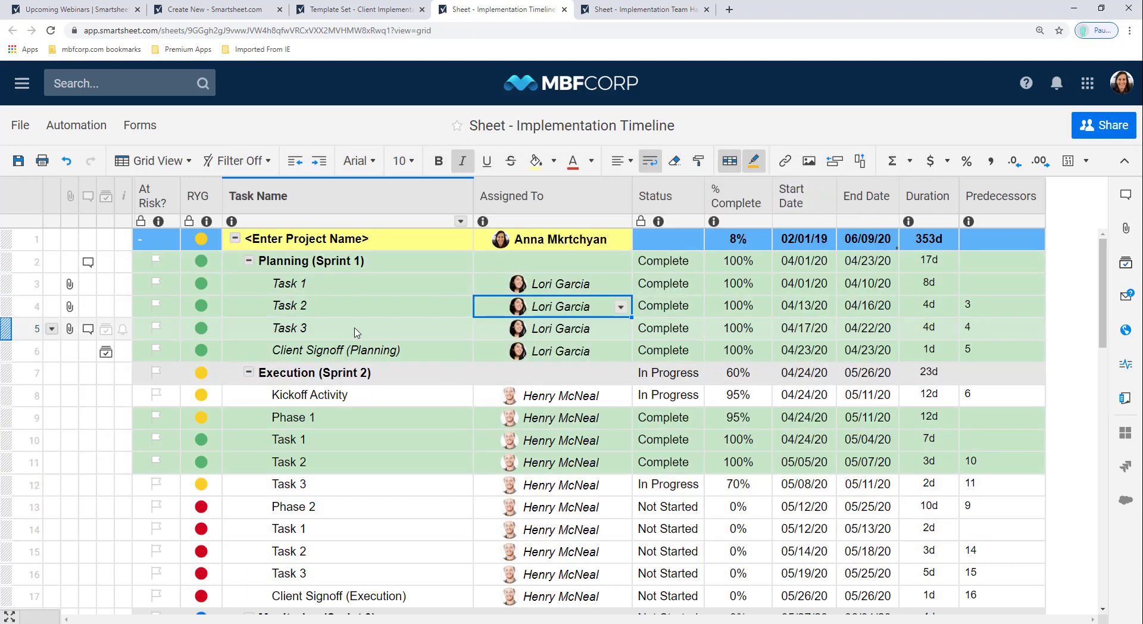
# Step: Flag Kickoff Activity and Phase 2 as at risk
pyautogui.click(157, 394)
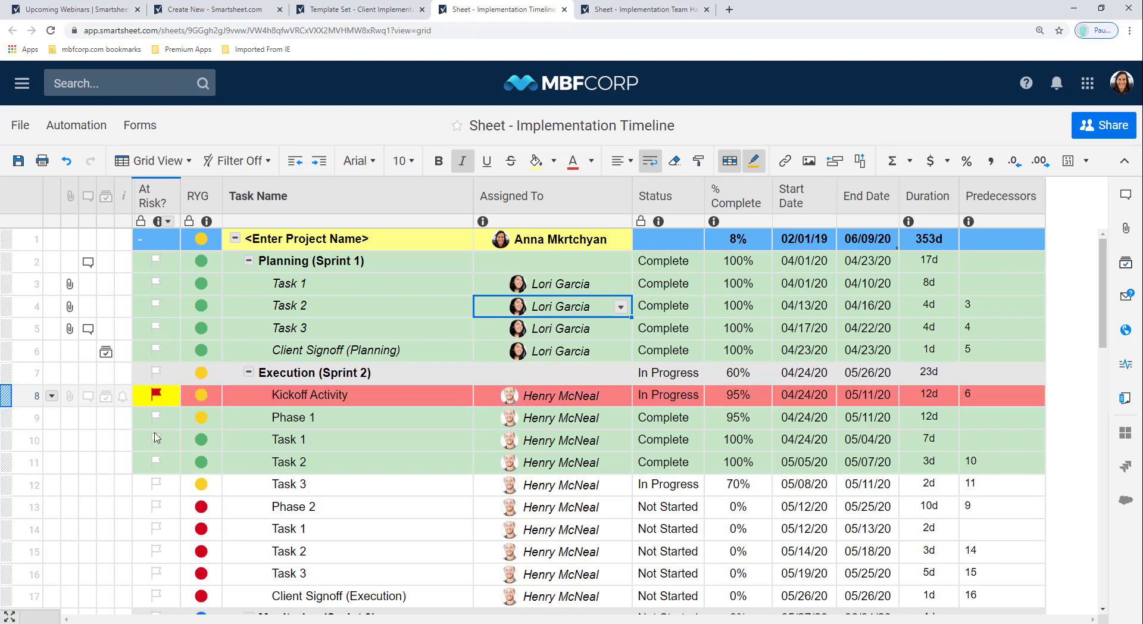
pyautogui.click(157, 506)
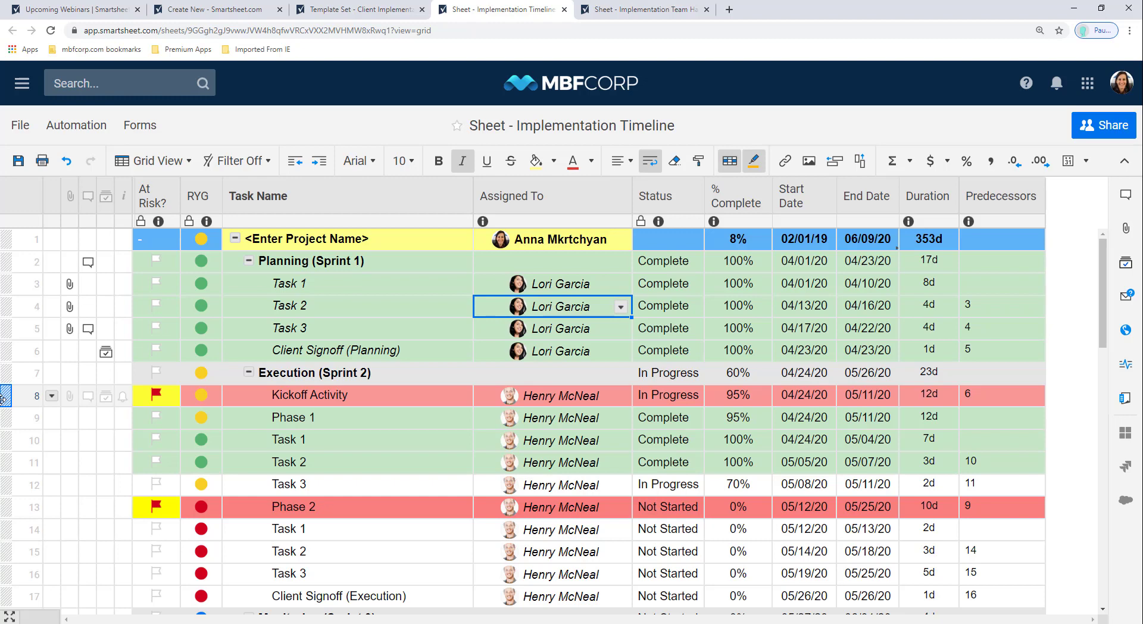
pyautogui.click(238, 172)
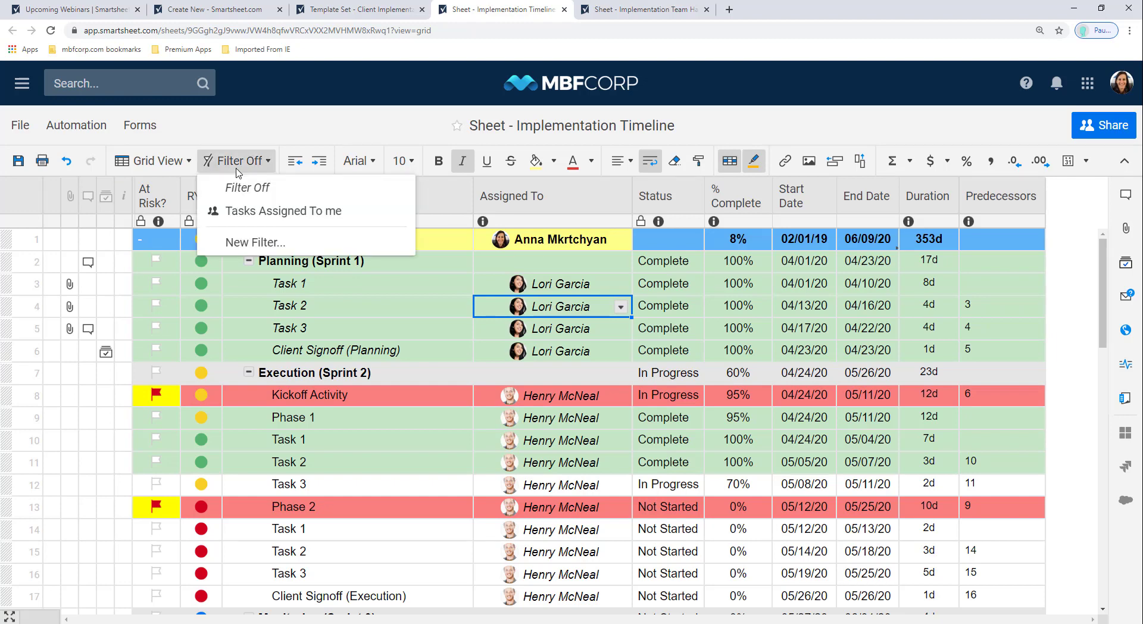
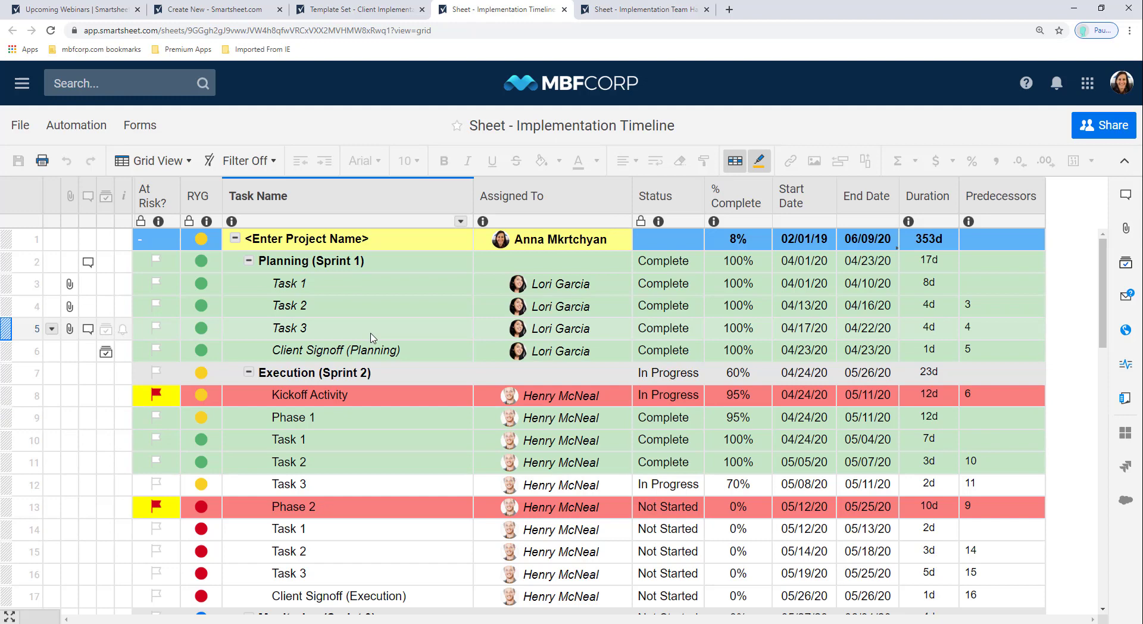
# Step: Open the Automation menu on the Implementation Timeline sheet
pyautogui.click(84, 133)
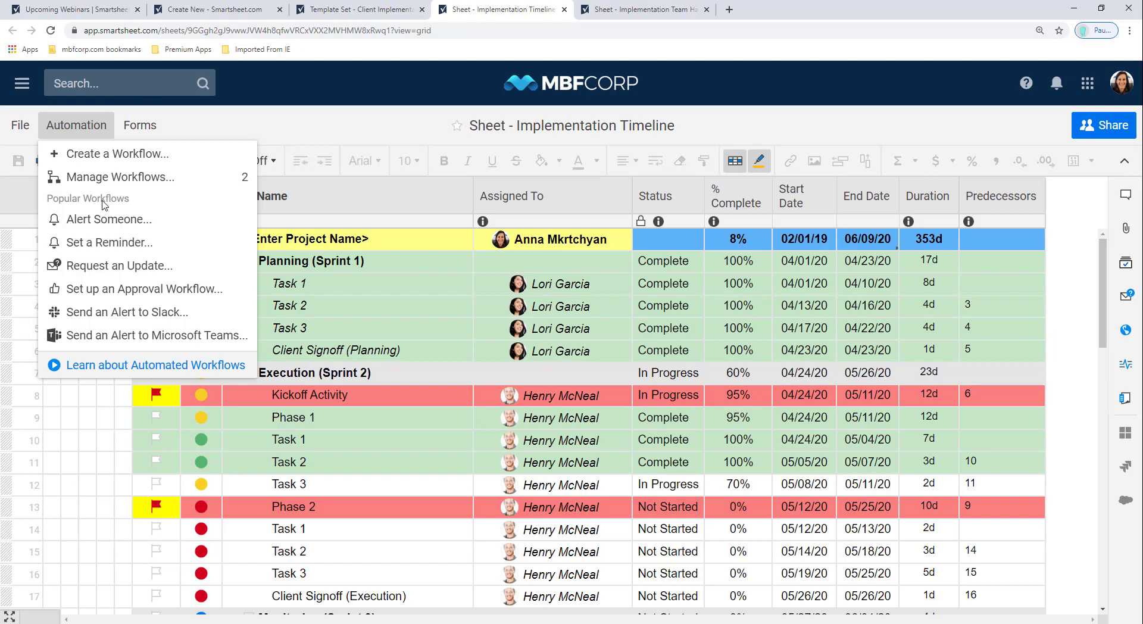
# Step: Open Manage Workflows and expand the actions on the New Task Assigned Alert card
pyautogui.click(185, 183)
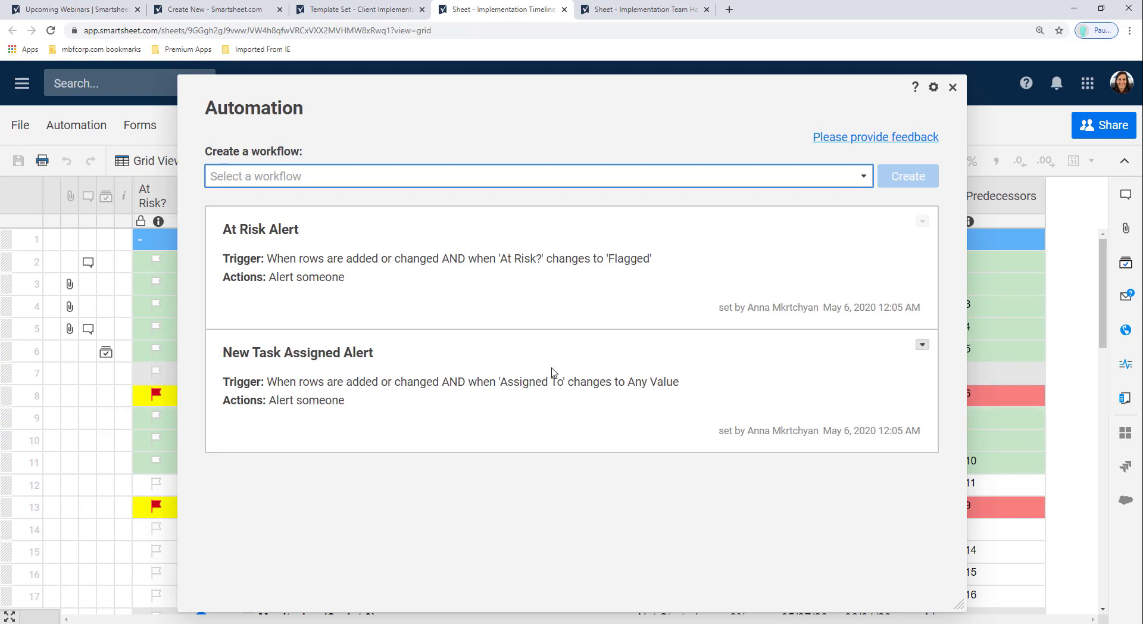
pyautogui.click(921, 346)
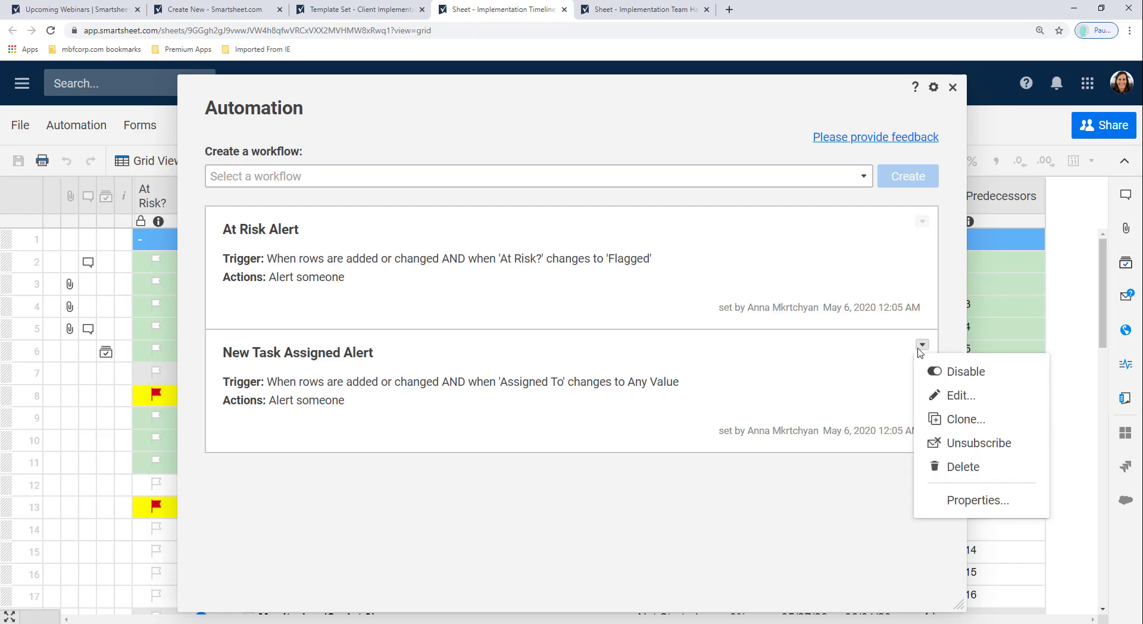
# Step: Edit the New Task Assigned Alert and check its Any Value trigger values
pyautogui.click(954, 397)
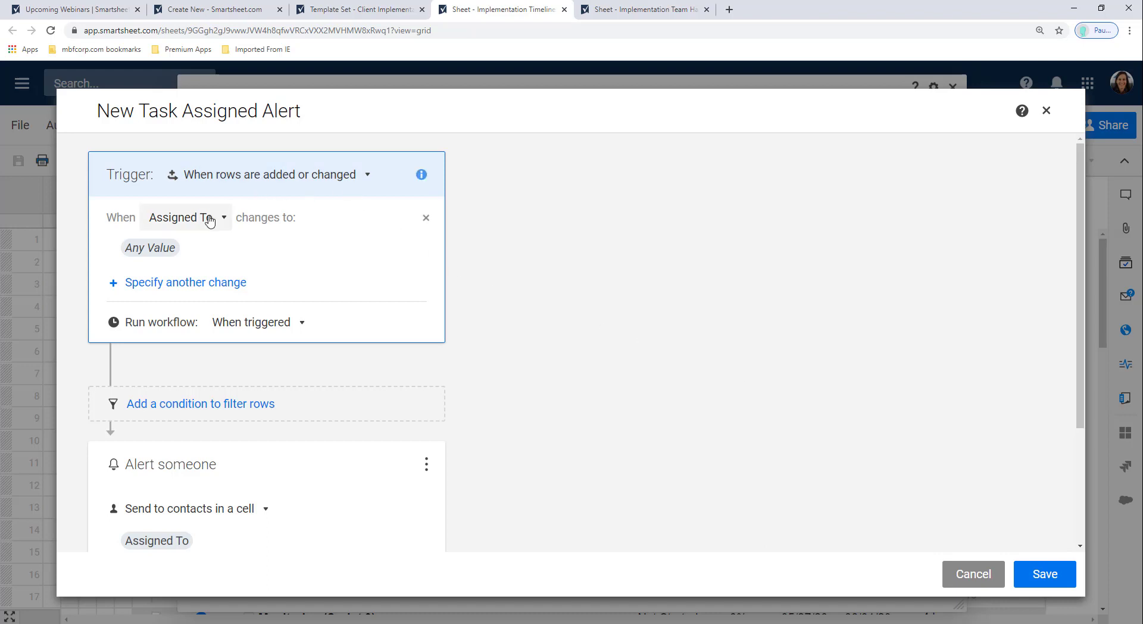
pyautogui.click(210, 247)
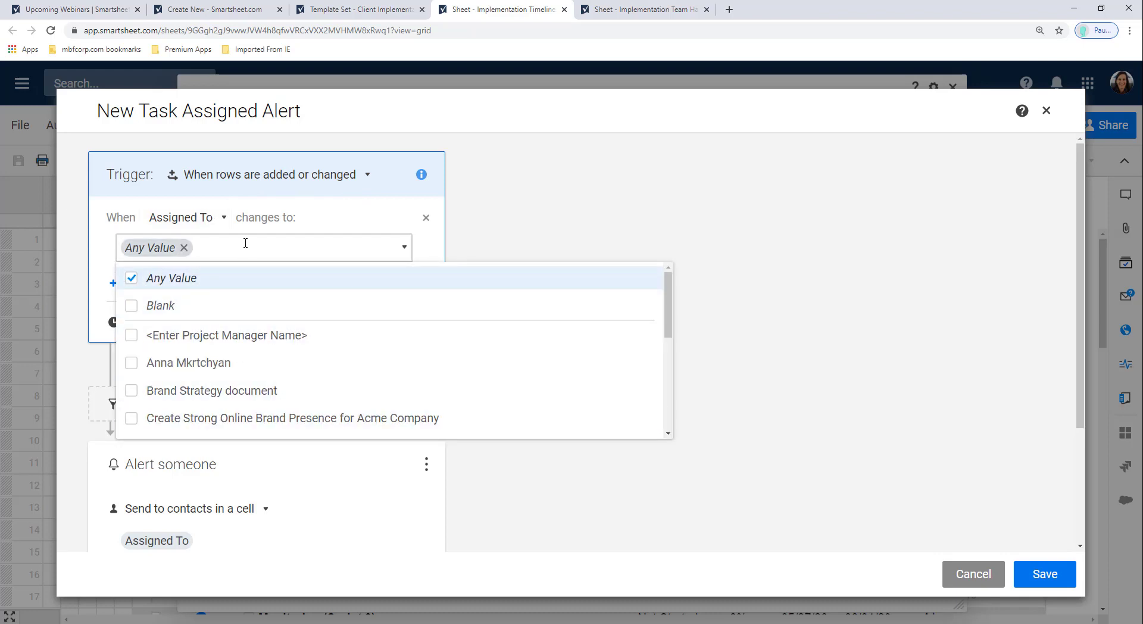
pyautogui.click(515, 234)
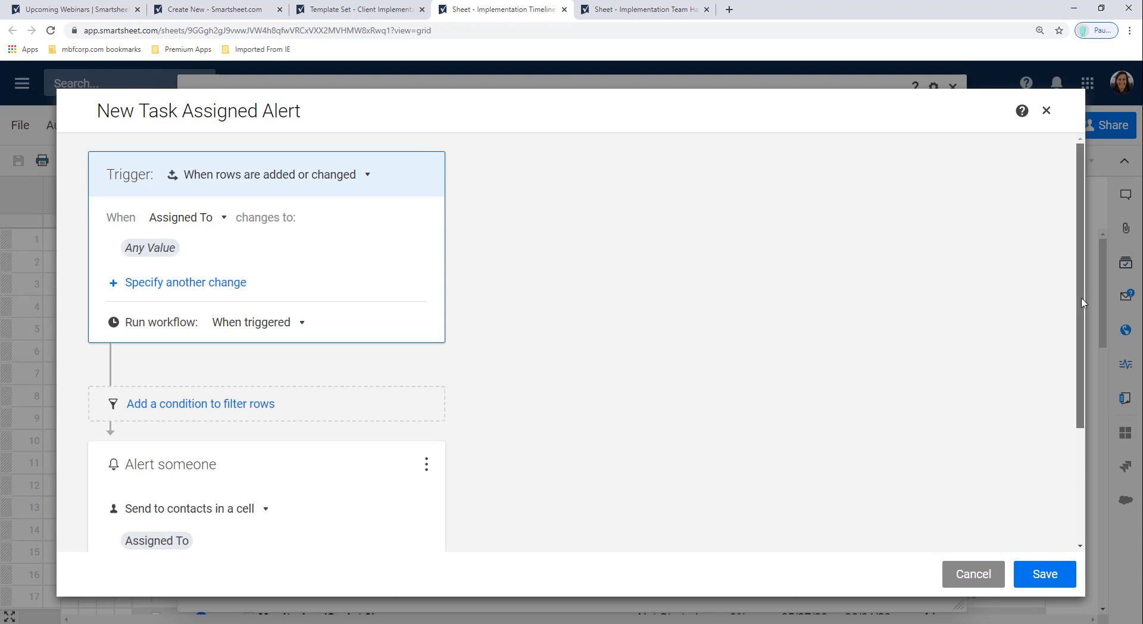
pyautogui.moveTo(1082, 303); pyautogui.dragTo(1081, 385)
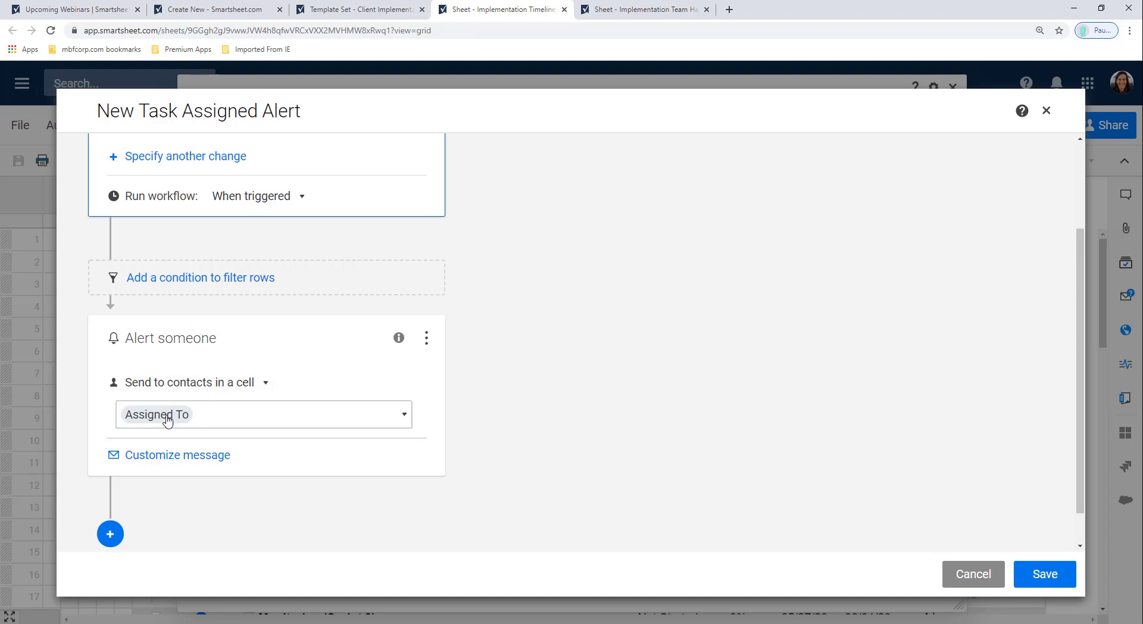
# Step: Review the alert's custom subject and message, close the editor, and view preset workflows
pyautogui.click(188, 460)
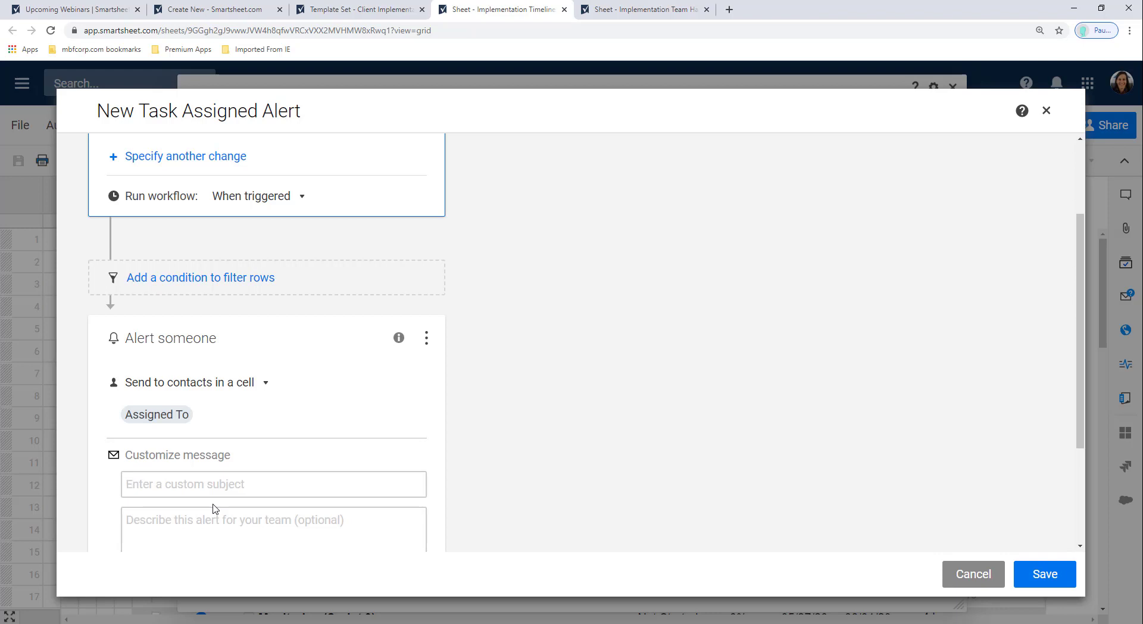
pyautogui.click(538, 411)
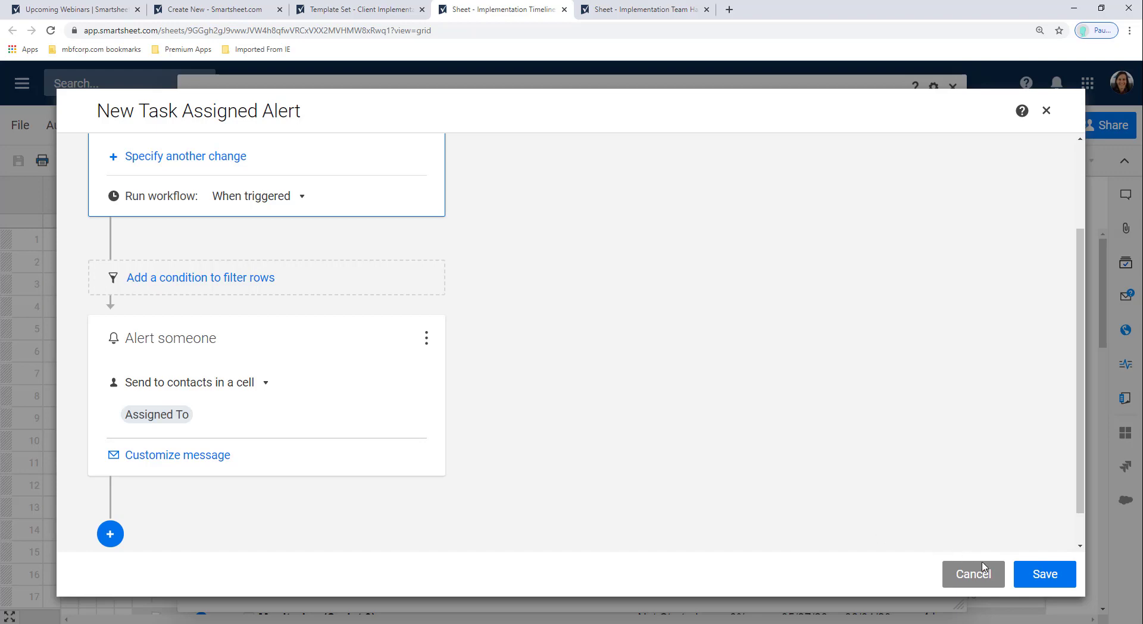
pyautogui.click(1027, 573)
pyautogui.click(702, 182)
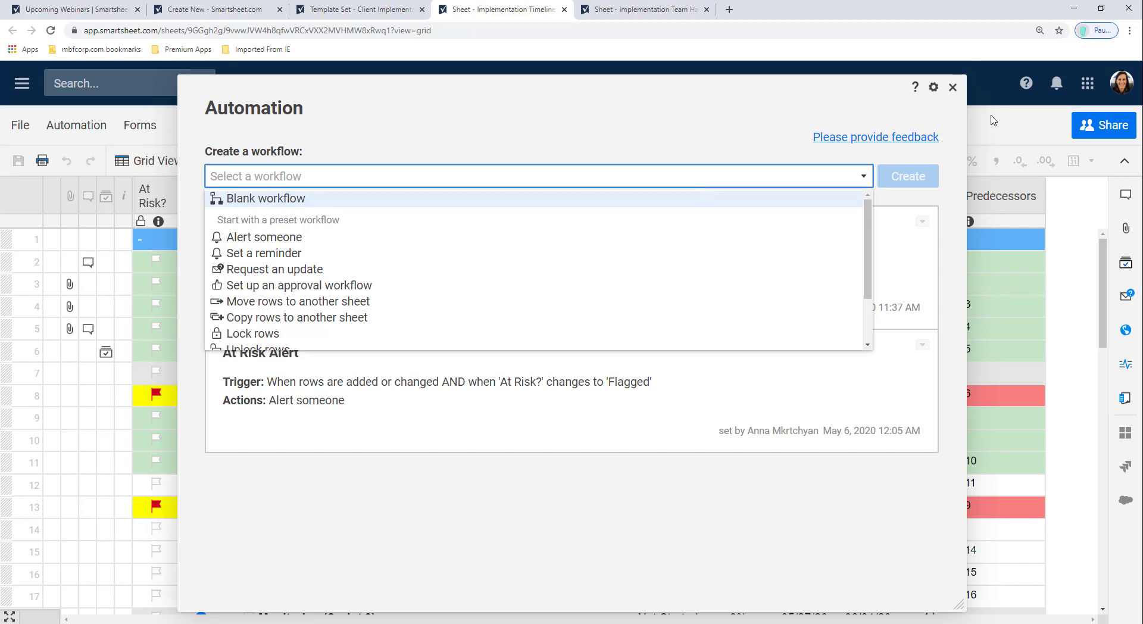
# Step: Check the recent notifications, then open the account options menu
pyautogui.click(1052, 88)
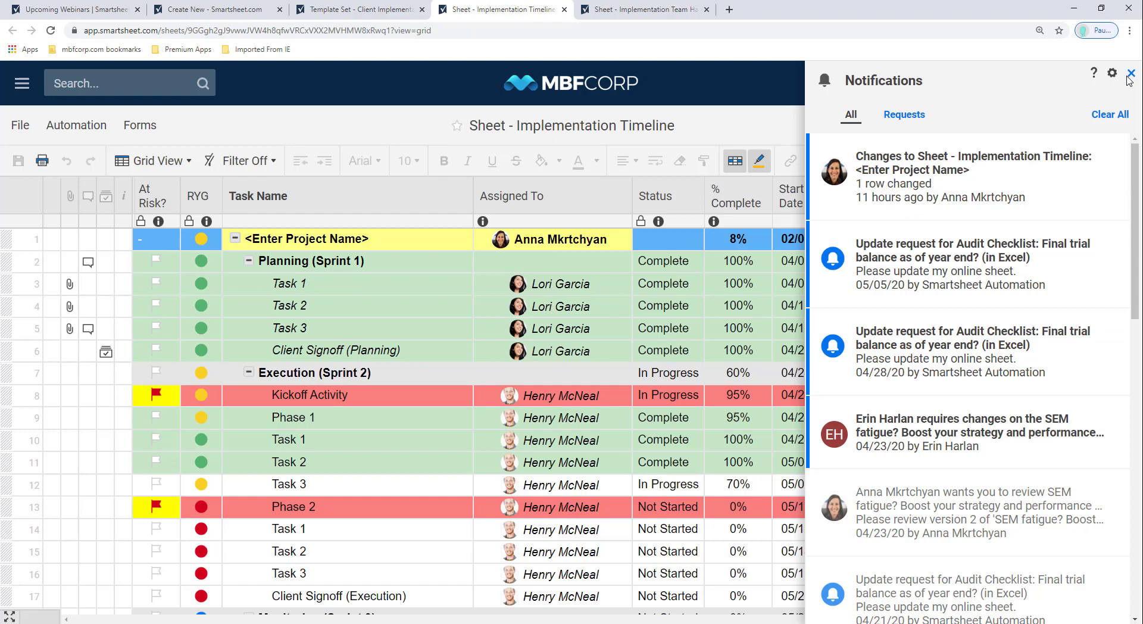
pyautogui.click(1130, 75)
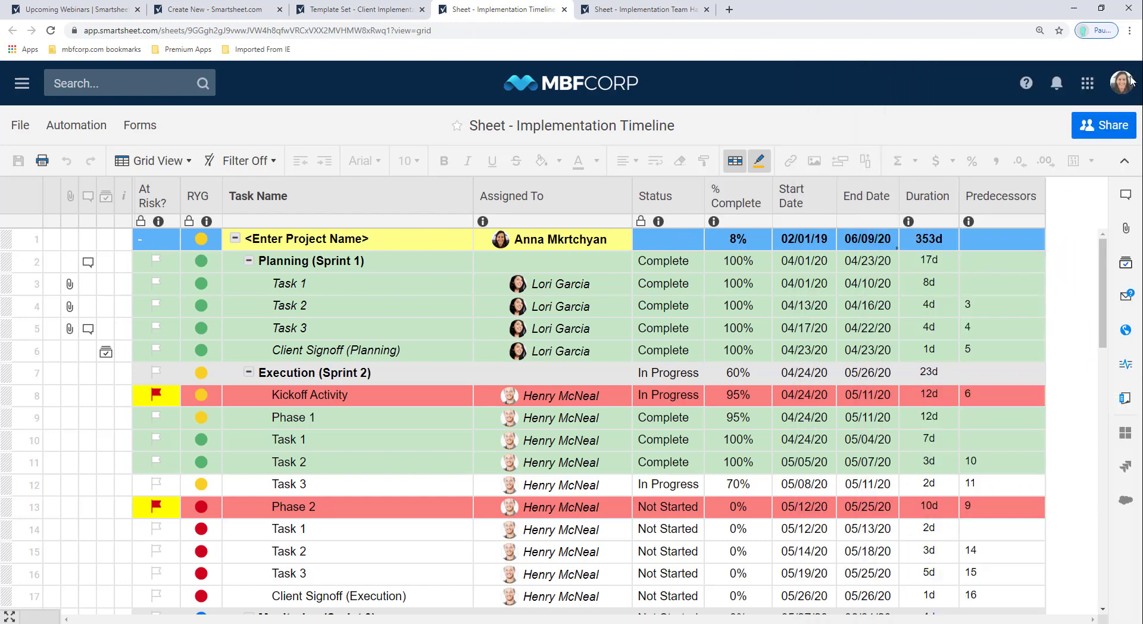
pyautogui.click(1128, 82)
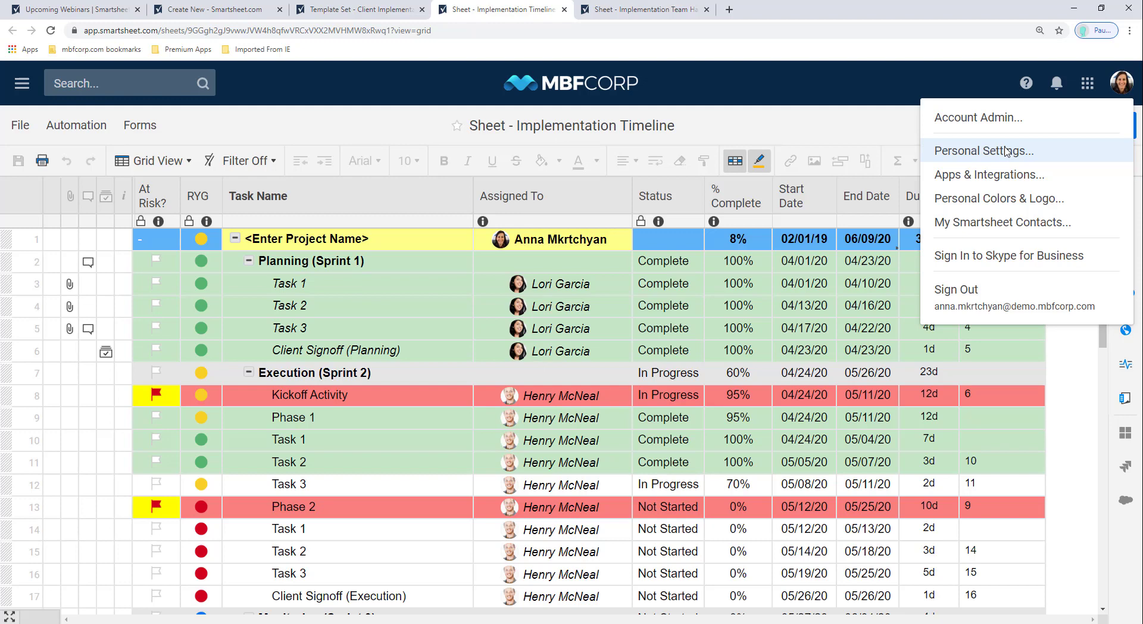
# Step: Dismiss the account menu and browse the Forms menu options without choosing any
pyautogui.click(270, 244)
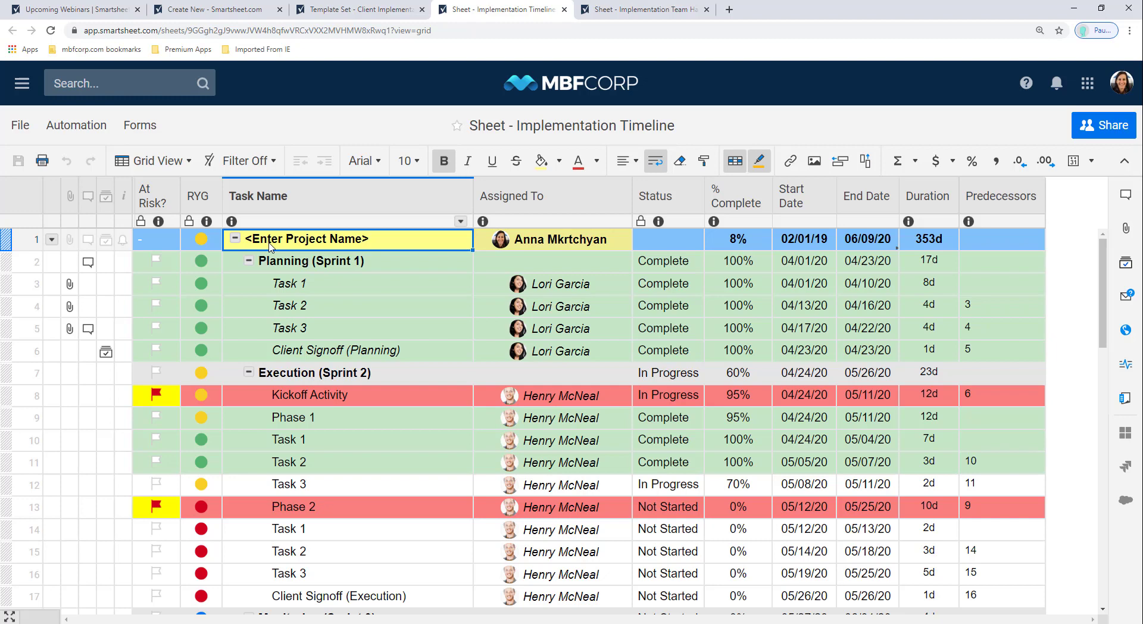
pyautogui.click(137, 126)
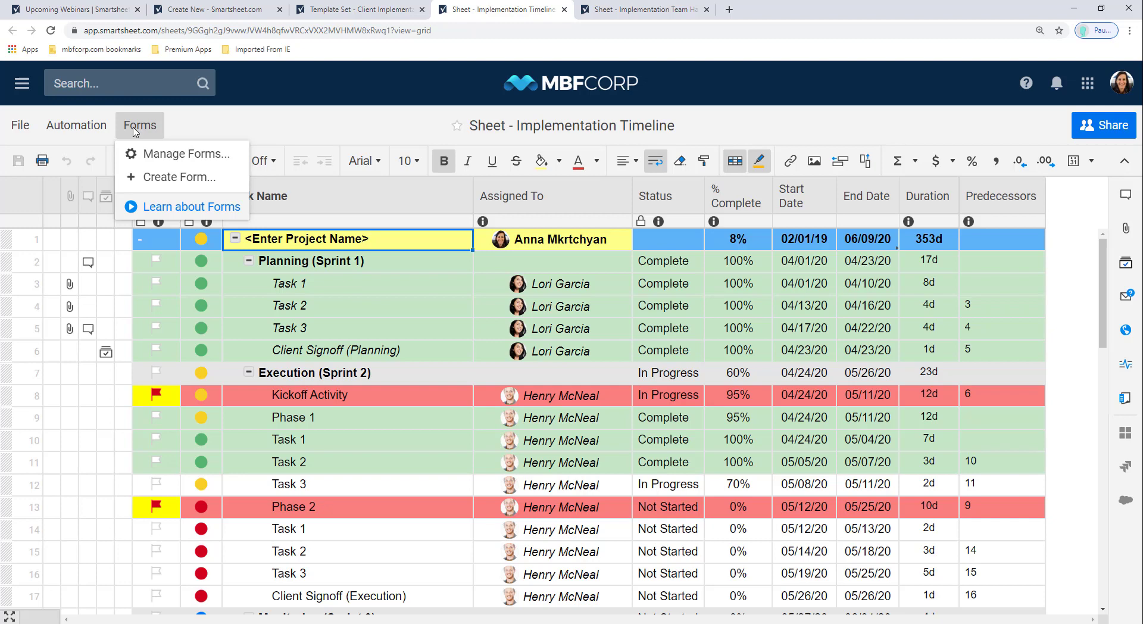
pyautogui.click(135, 130)
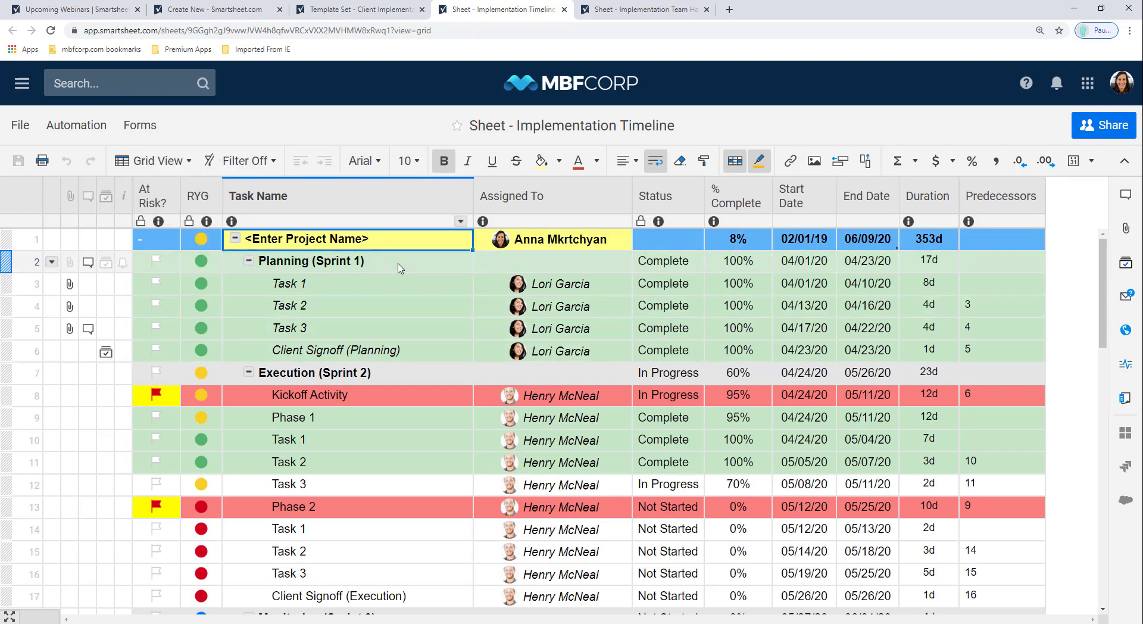
# Step: Open the Implementation Team Handoff with Form sheet from the Template Set - Client Implementation folder
pyautogui.click(370, 14)
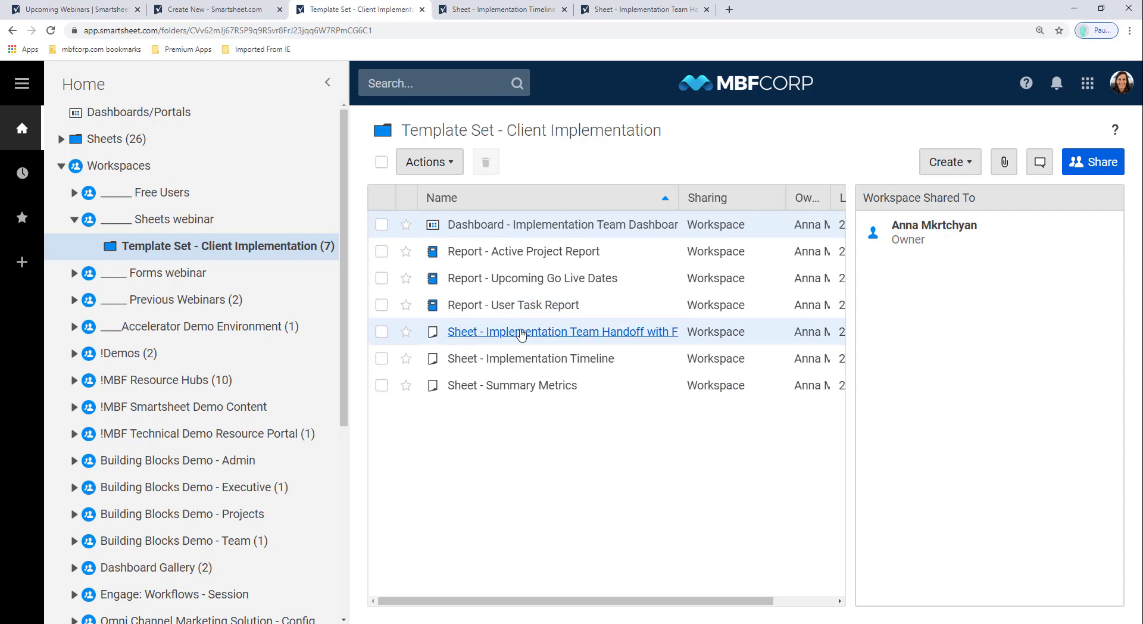
pyautogui.click(521, 333)
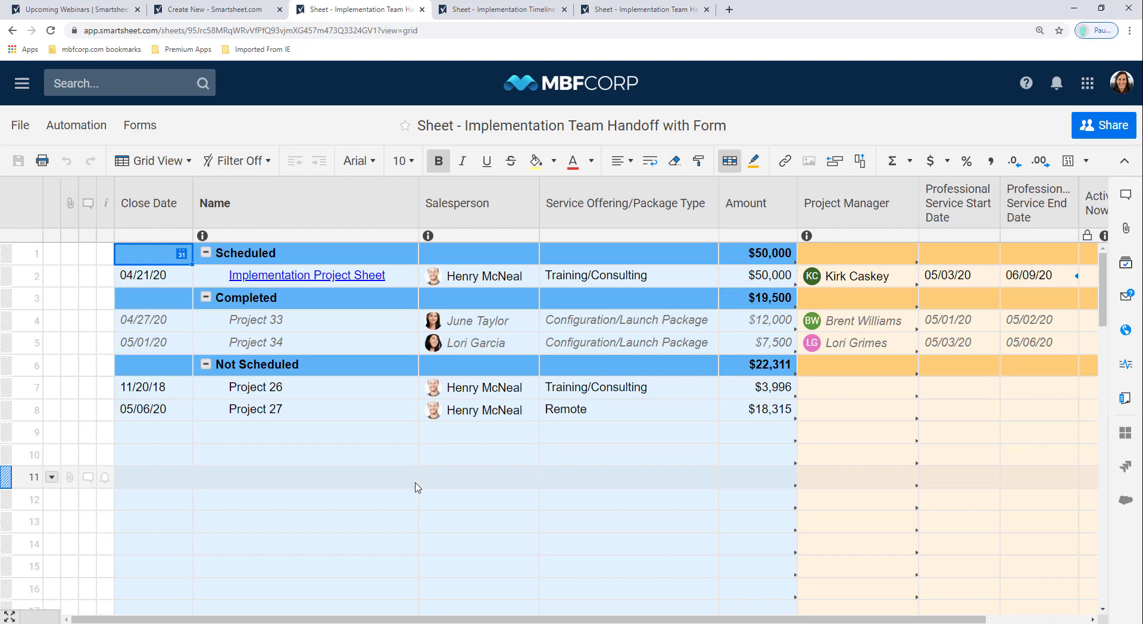
# Step: Through Manage Forms, open the Implementation Team Handoff form live in a new tab
pyautogui.click(143, 126)
pyautogui.click(148, 153)
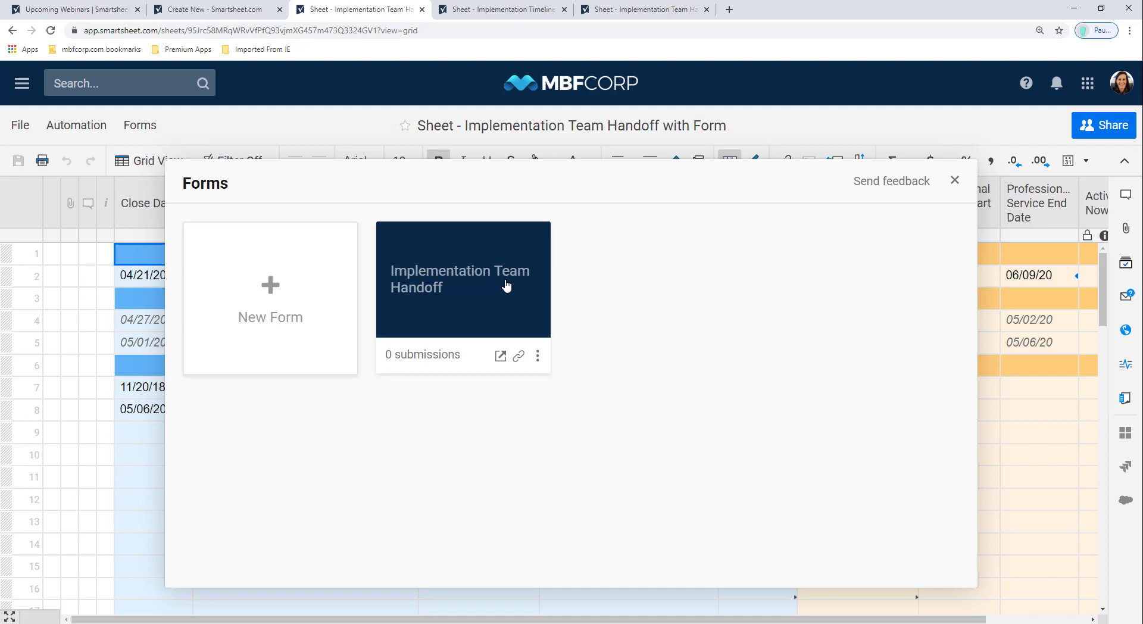
pyautogui.click(505, 286)
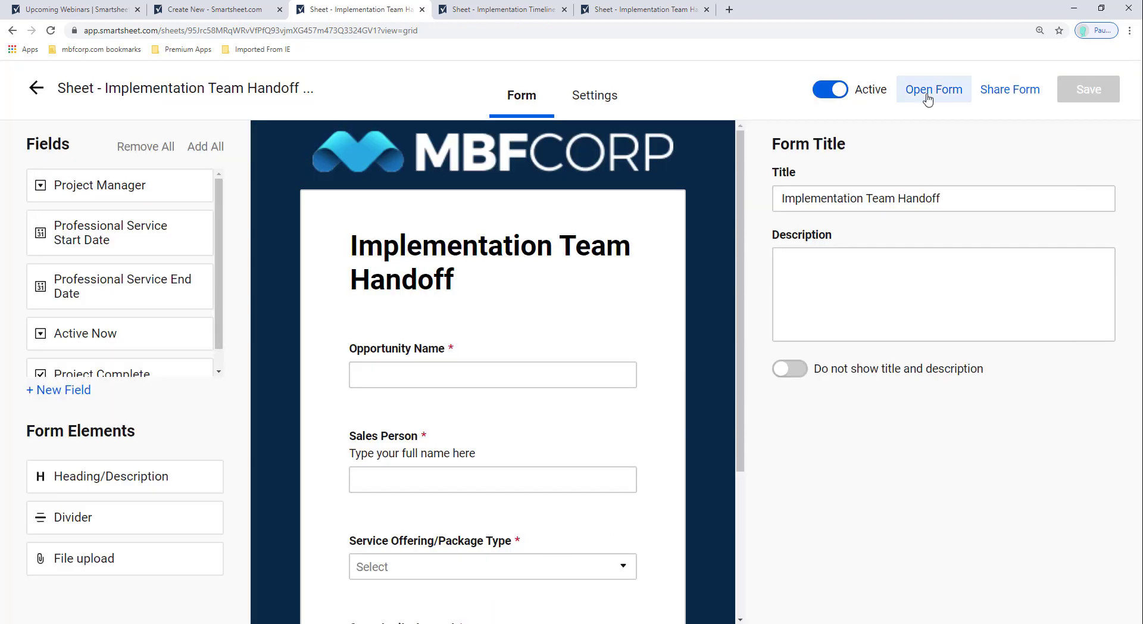
pyautogui.click(927, 95)
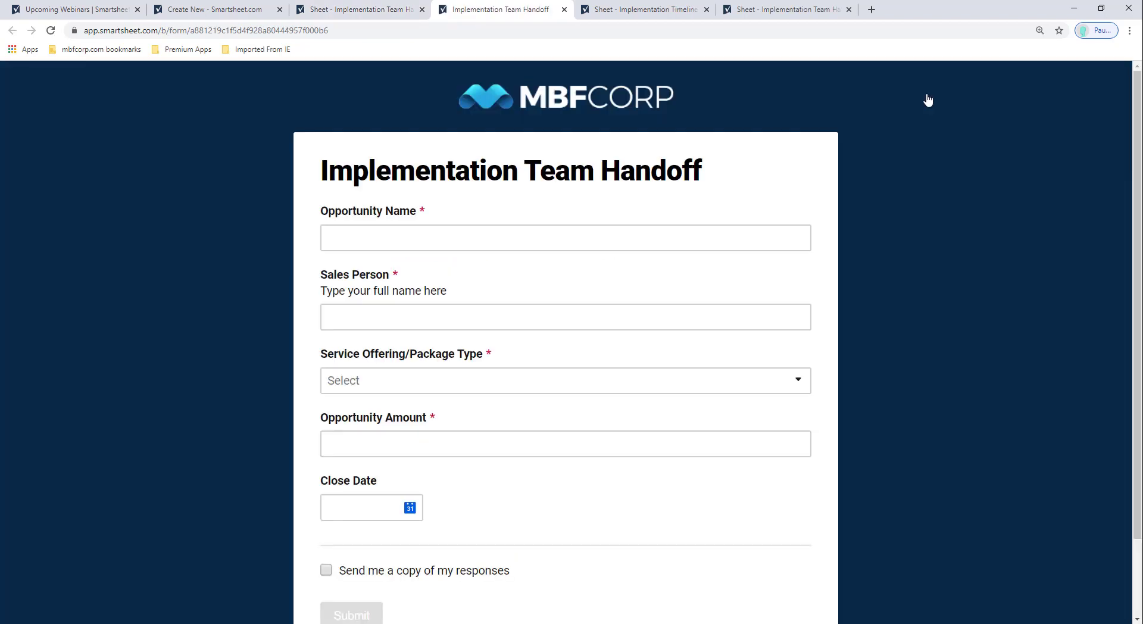